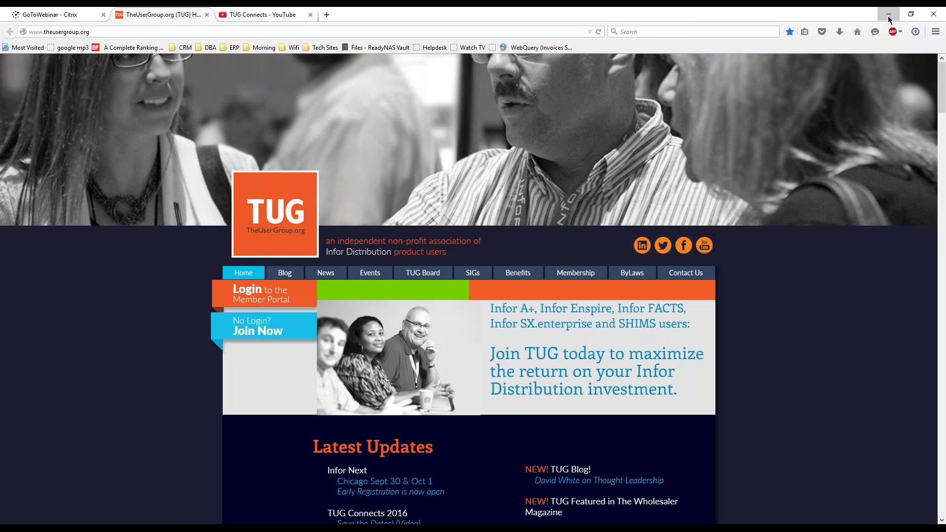
Minimize Firefox to show the SUPER-INQURY PRESENTATION.pptx agenda title slide in PowerPoint.
click(889, 17)
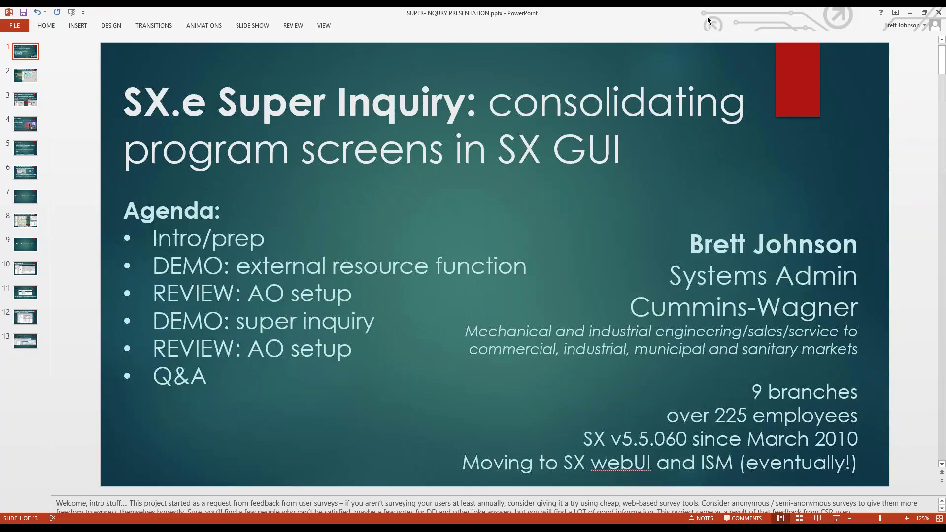
click(105, 497)
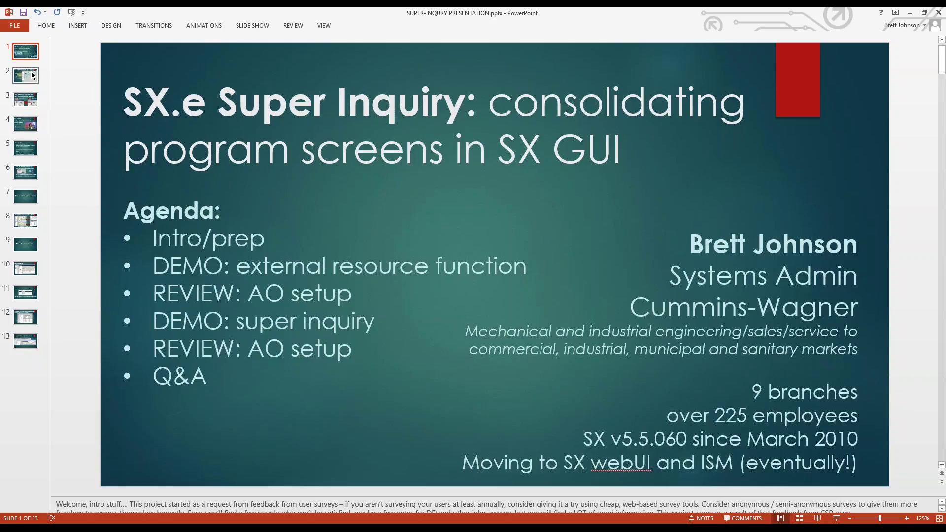
Show slide 2, 'ONE INVENTOY PROGRAM', with the Super Inquiry pricing screen shot.
click(33, 75)
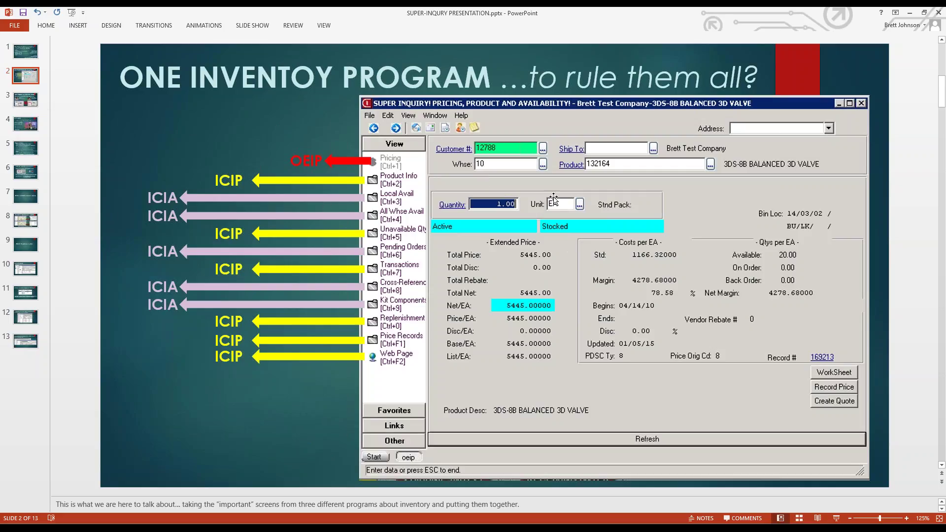
Show slide 3, 'USER-FRIENDLY NAVIGATION LABELS!'.
click(27, 105)
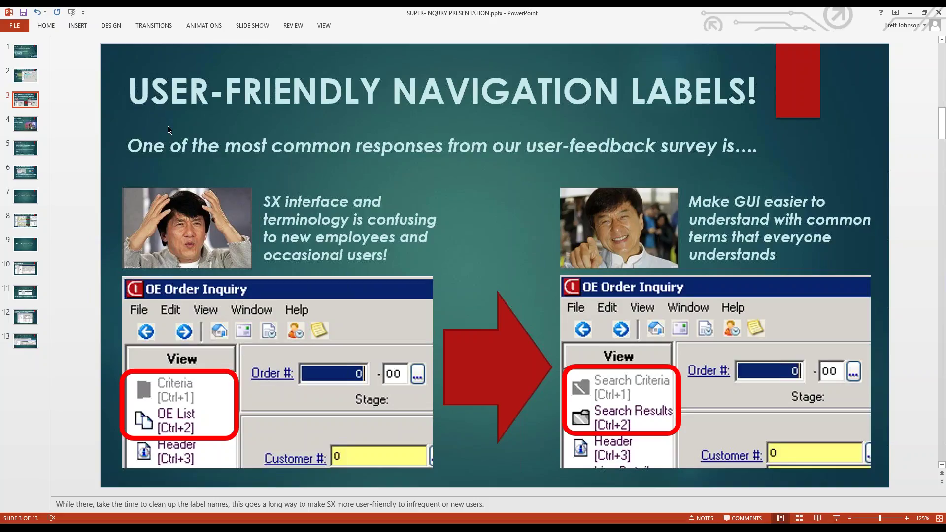
Show slide 4, the 'DISCLAIMER:' slide with its caveats.
click(29, 129)
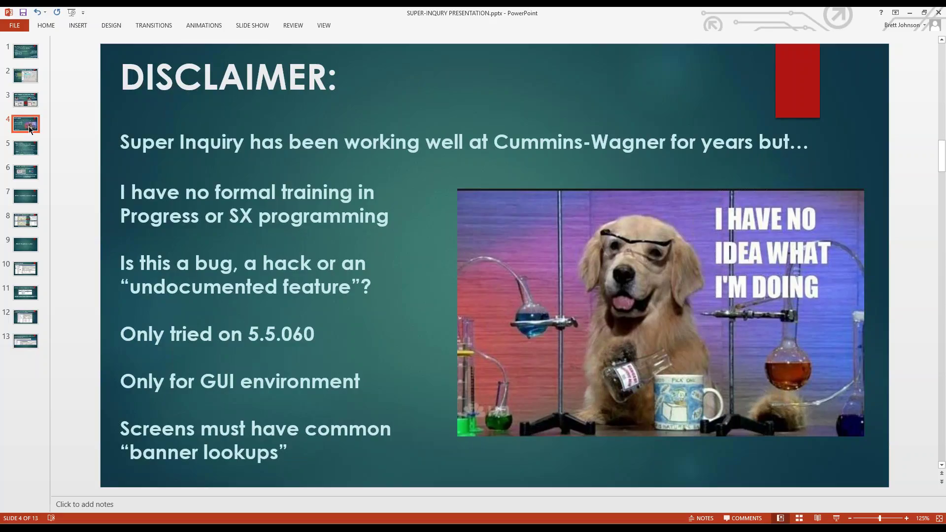
click(32, 82)
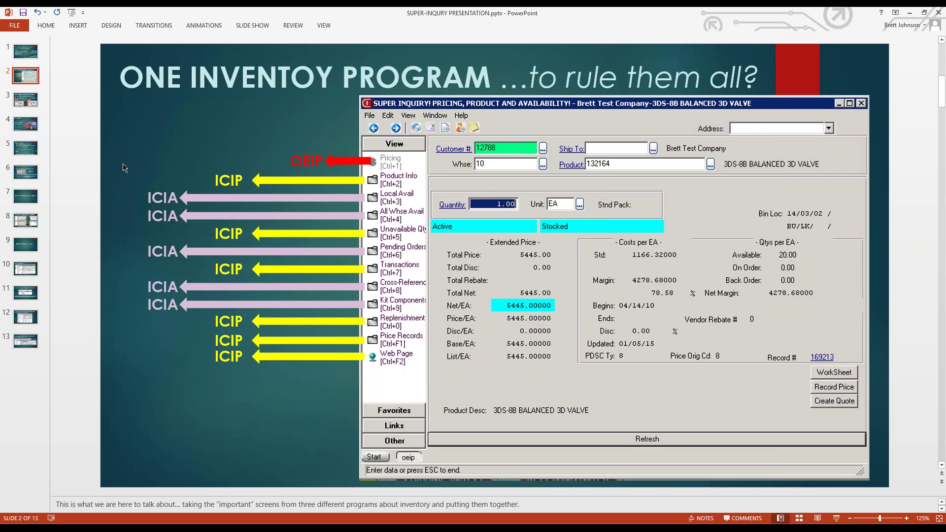
Pass through the DISCLAIMER slide and settle on slide 5, 'Keep in mind…'.
click(25, 149)
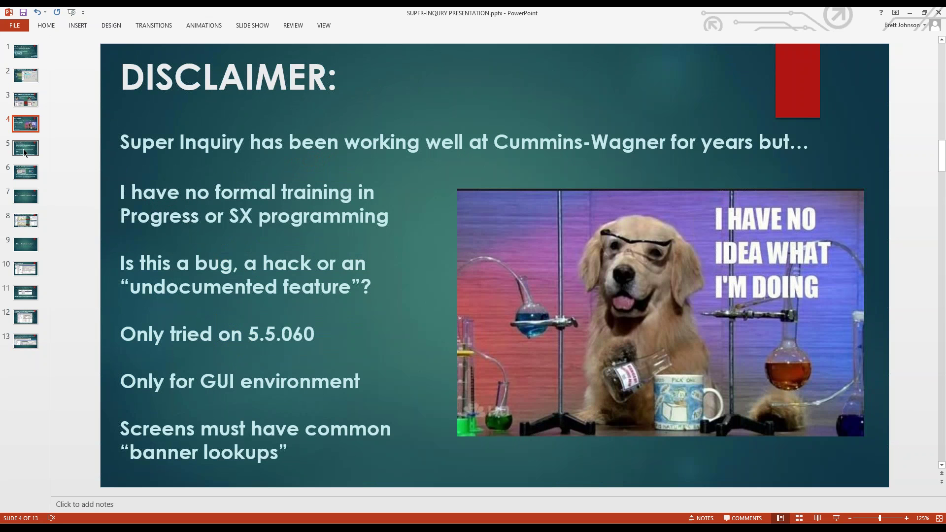
click(23, 177)
click(23, 154)
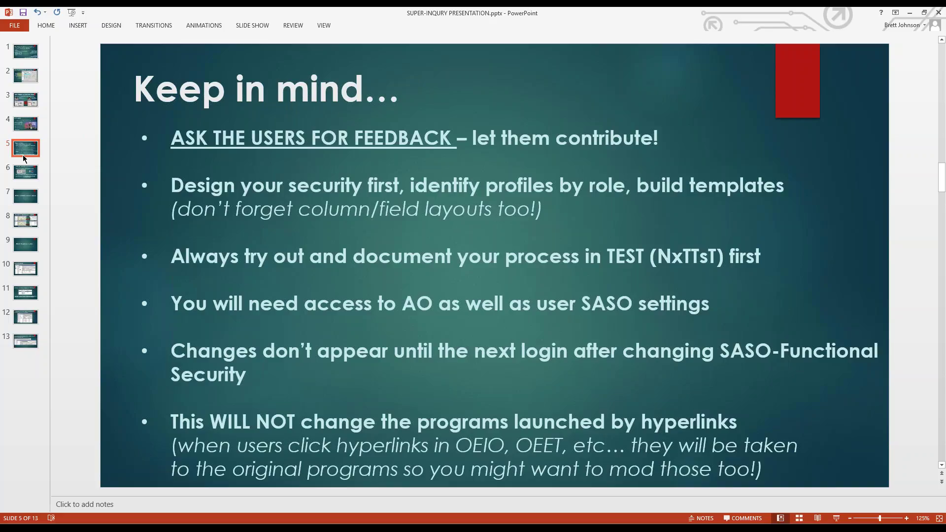
Show slide 6 on NxTTsT icons and highlight the \nxttst\code\images path.
click(27, 175)
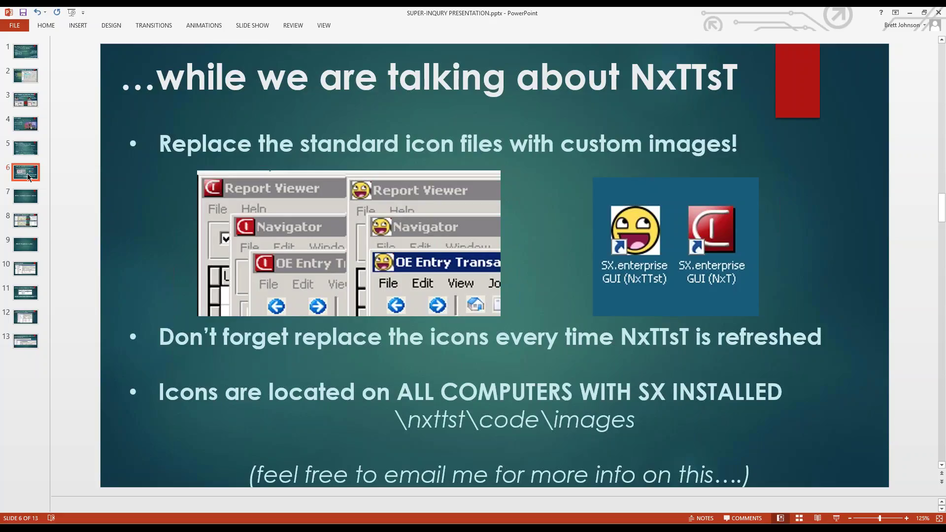
drag(411, 419, 640, 423)
click(319, 393)
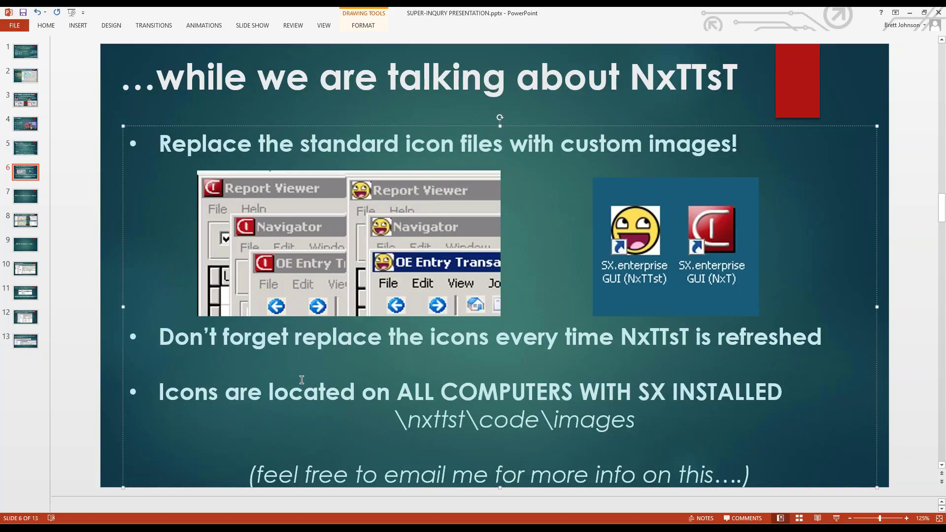
Move the E:\NxTTst\Code\images window aside, inspect brio.ico, then close the folder.
click(20, 201)
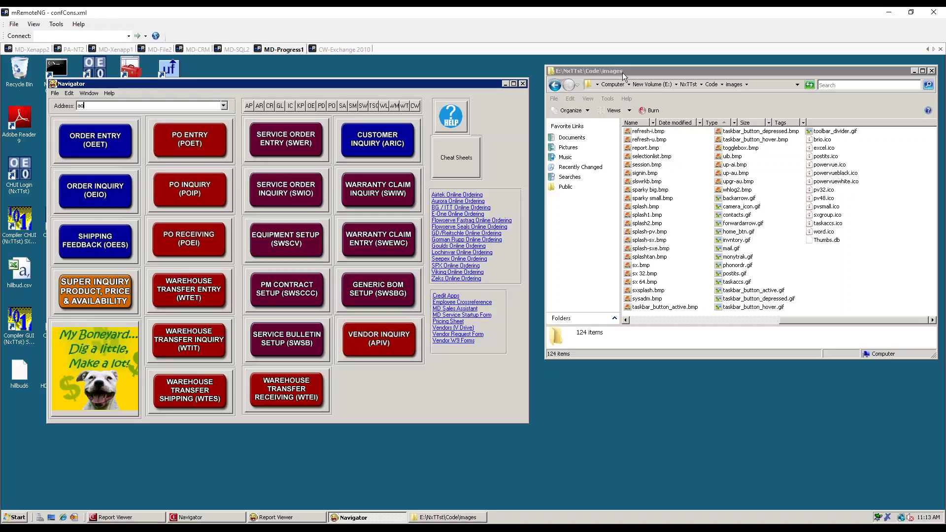
drag(623, 73, 83, 102)
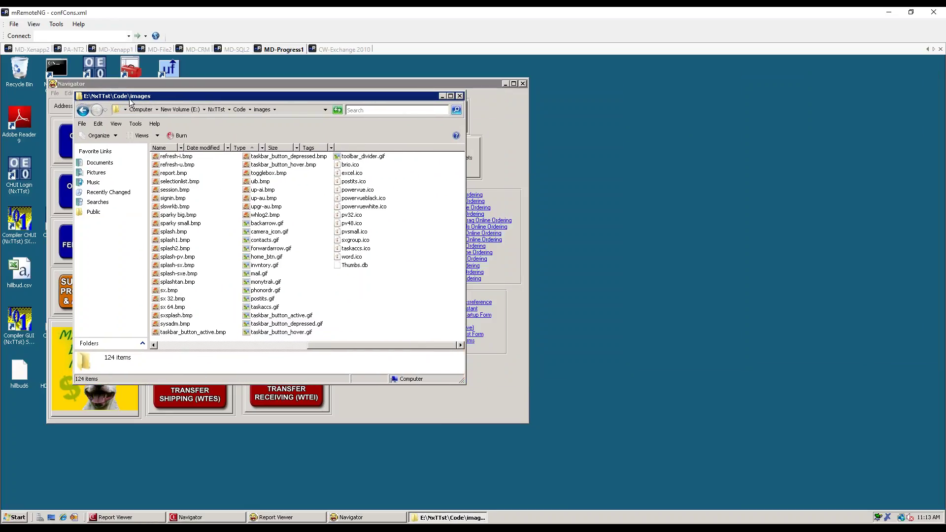
mouse_move(392, 166)
mouse_down()
mouse_move(367, 176)
mouse_move(347, 265)
mouse_move(346, 240)
mouse_move(380, 175)
mouse_up()
click(381, 175)
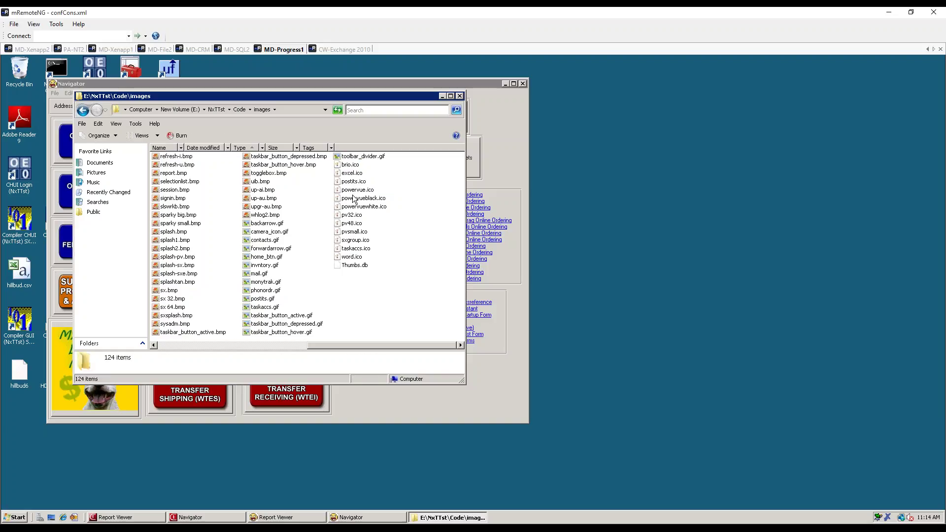
click(459, 96)
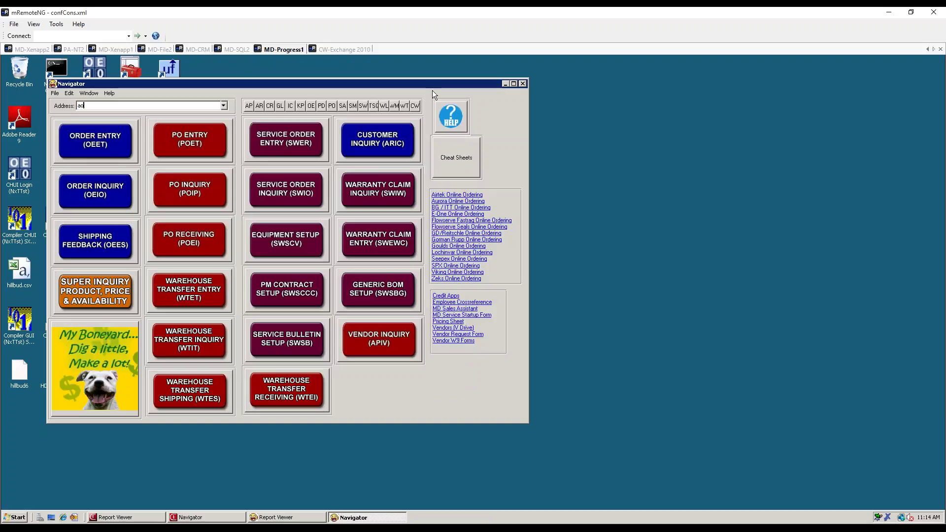
Launch Order Entry (OEET) from the Navigator, then close it.
key(BackSpace)
key(BackSpace)
drag(168, 83, 168, 73)
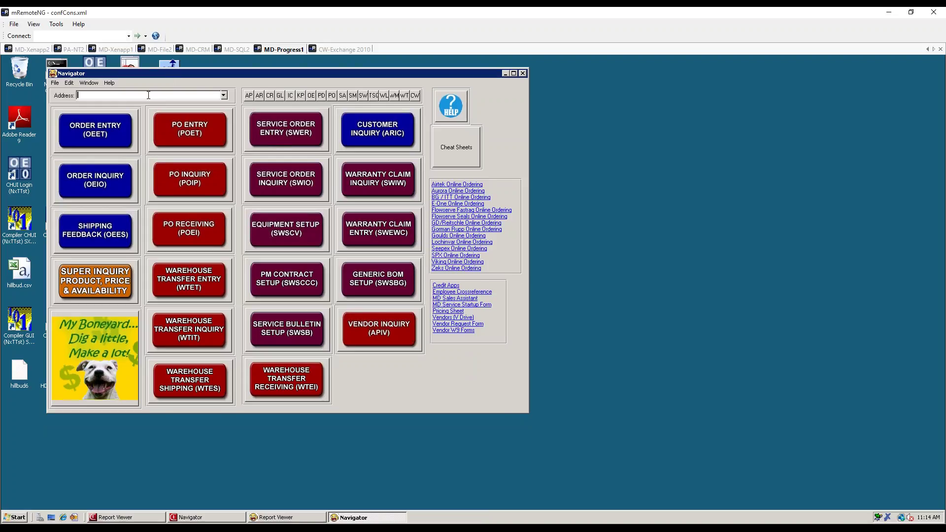
click(136, 115)
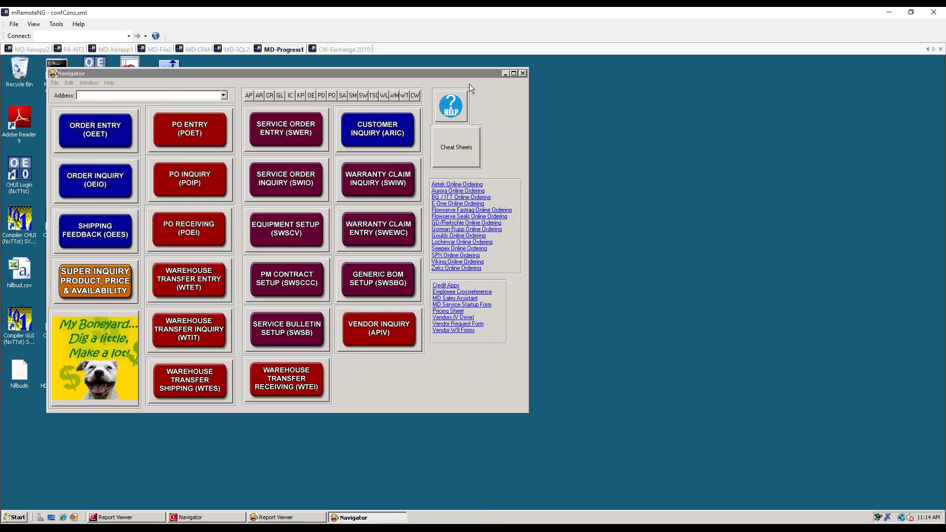
click(519, 90)
Open the help instructions through the 'help' address shortcut, then close them.
click(147, 95)
text(Nelp)
key(Return)
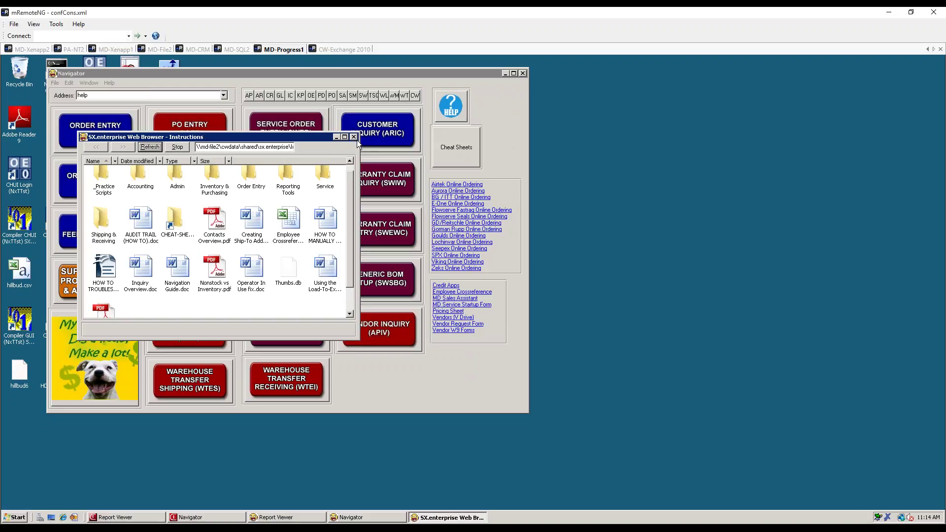
click(354, 137)
Open the flowserve document through the Address box, then close the viewer.
click(157, 97)
key(BackSpace)
text(dlowse)
key(BackSpace)
key(BackSpace)
key(BackSpace)
key(BackSpace)
key(BackSpace)
key(BackSpace)
text(flowserve)
key(Return)
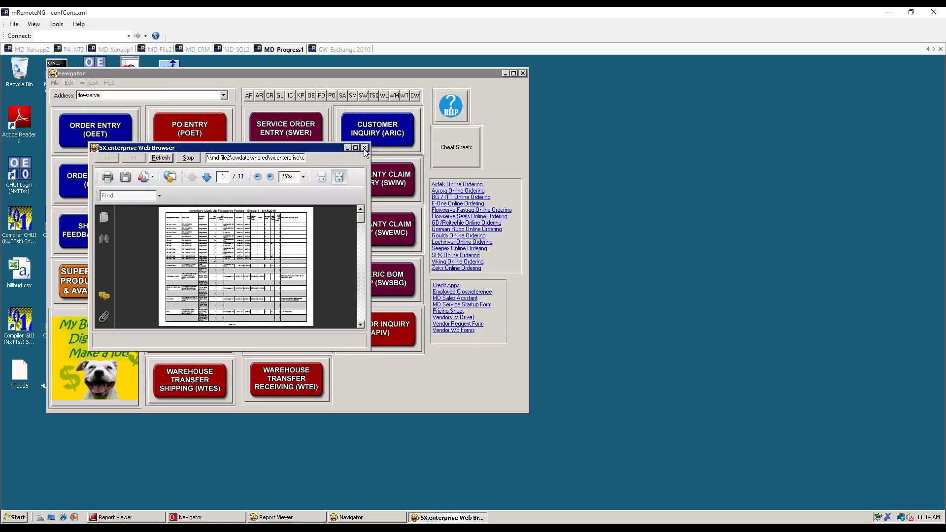
click(364, 148)
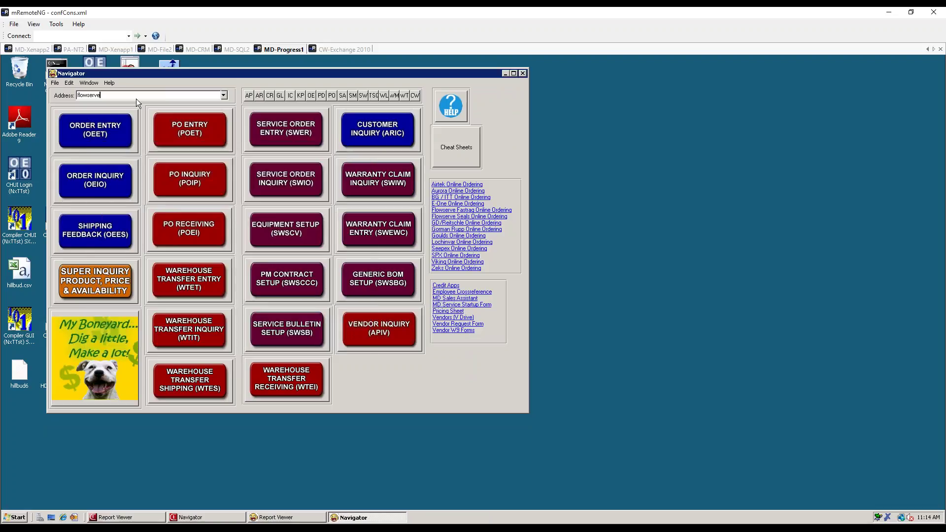
Open the DOGS document through the Address box, then close the viewer.
key(shift+Home)
key(BackSpace)
text(DOGS)
key(Return)
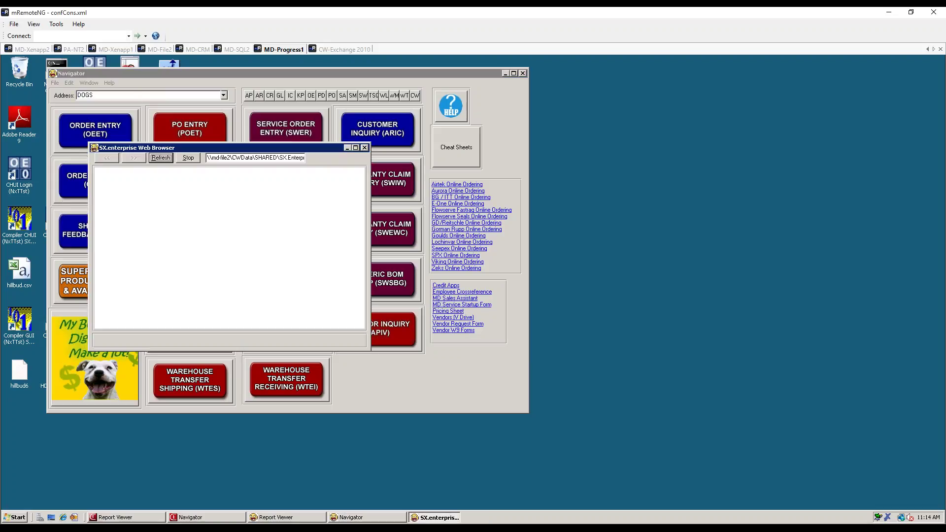
click(365, 148)
Replace the shortcut with 'ad' to open Administrative Options.
key(shift+Home)
text(ad)
key(Return)
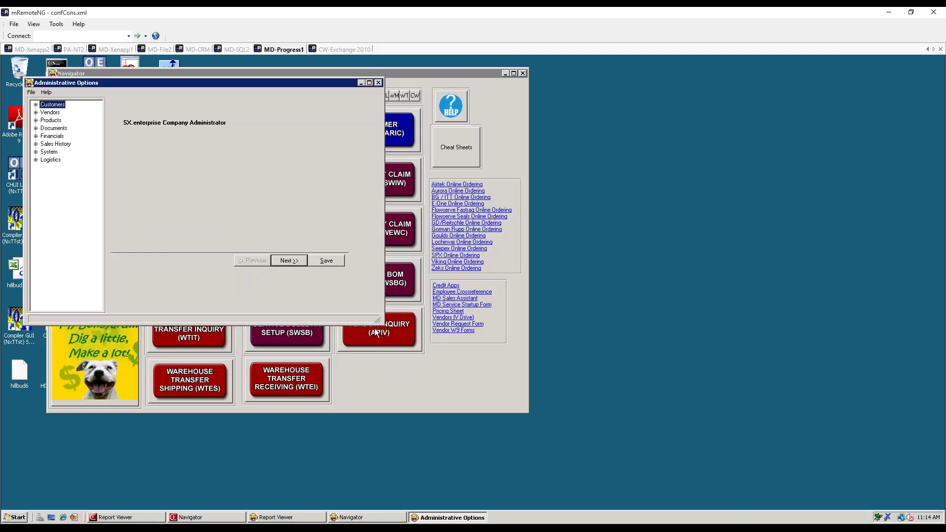
Enlarge Administrative Options, go to System > Menu Items, and load the HELP record.
drag(378, 321, 522, 399)
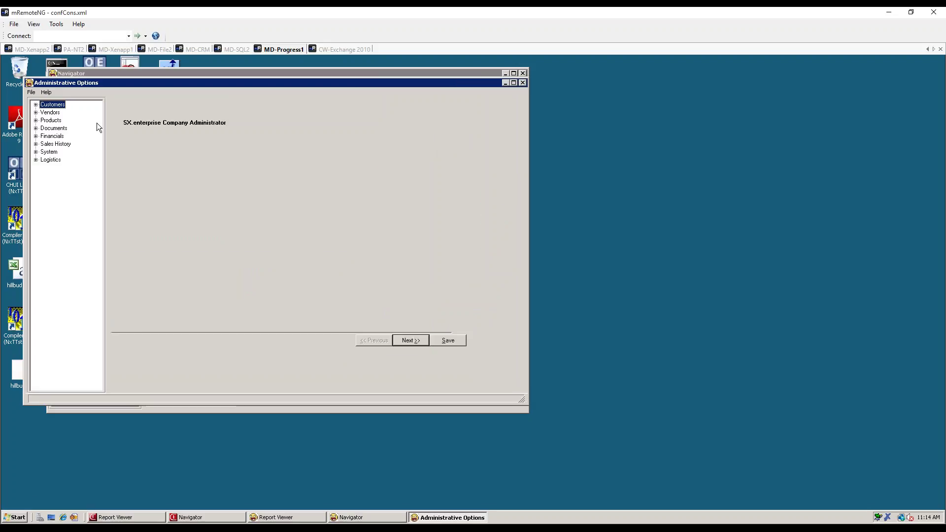
click(36, 152)
click(61, 191)
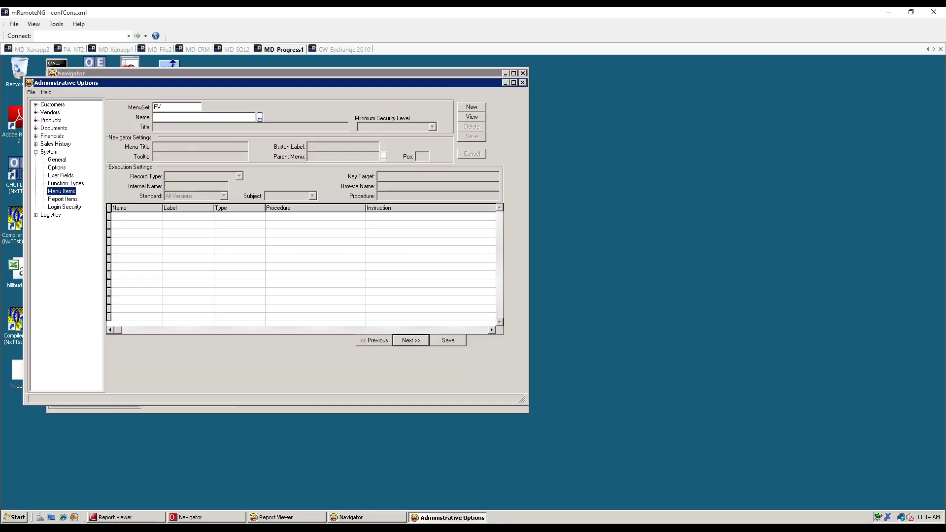
click(199, 118)
key(Tab)
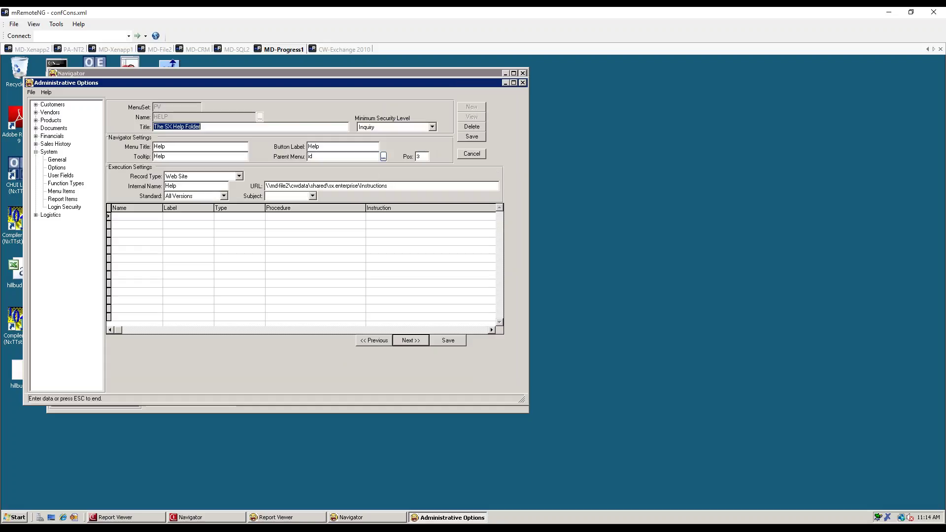
Reposition the setup window and highlight the HELP item's Instructions folder URL.
drag(202, 81, 207, 81)
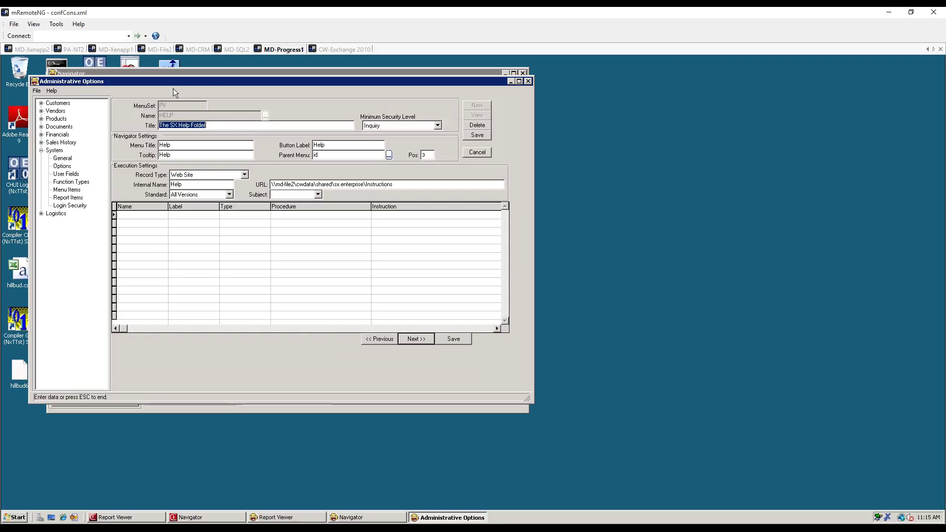
drag(175, 82, 147, 82)
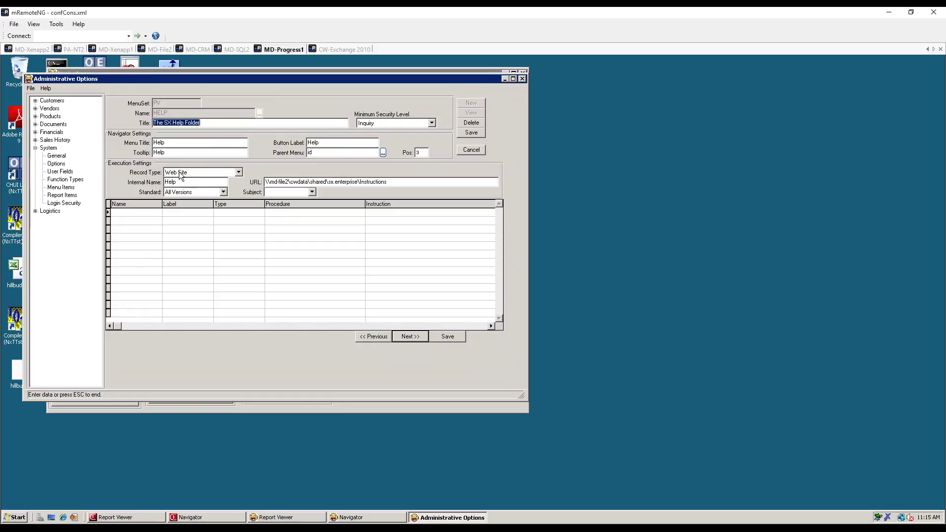
drag(397, 183, 237, 183)
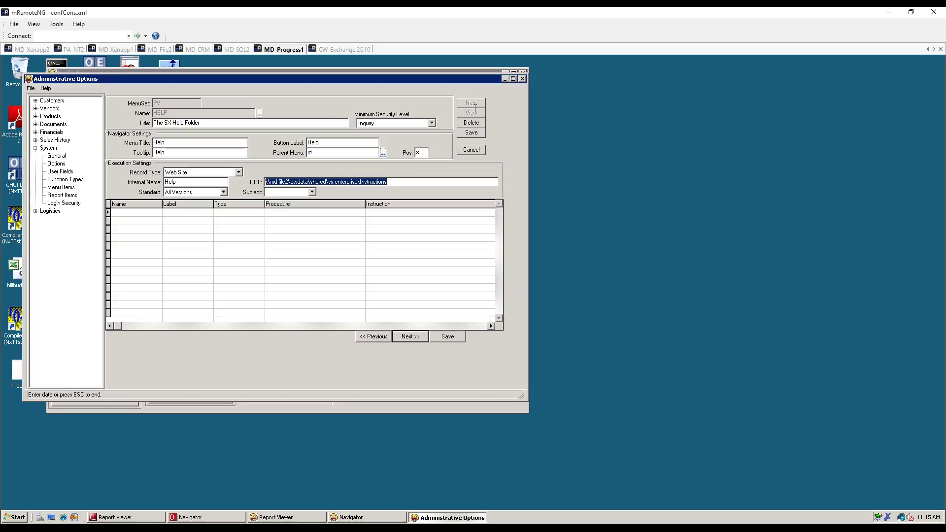
Cancel HELP, load the DOGS 'Dog List' record, and select its DOGS.pdf URL.
click(471, 149)
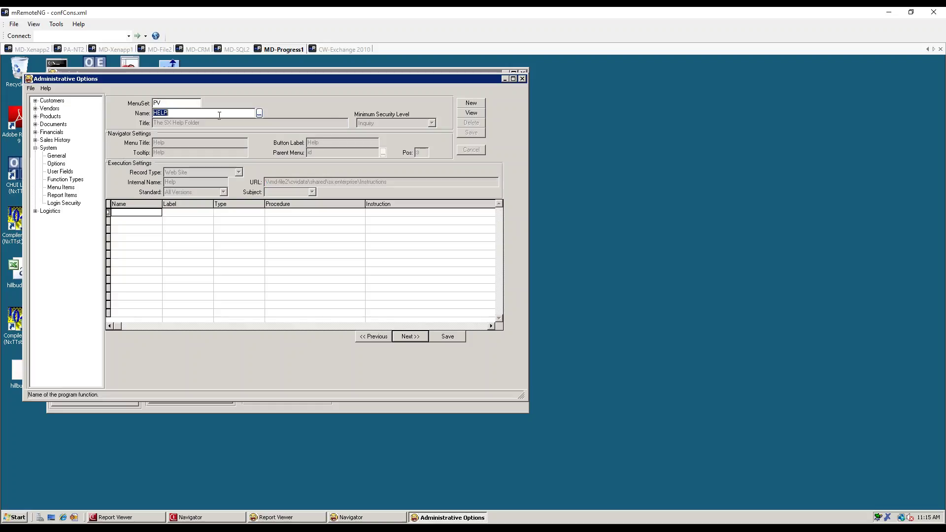
text(DOGS)
key(Tab)
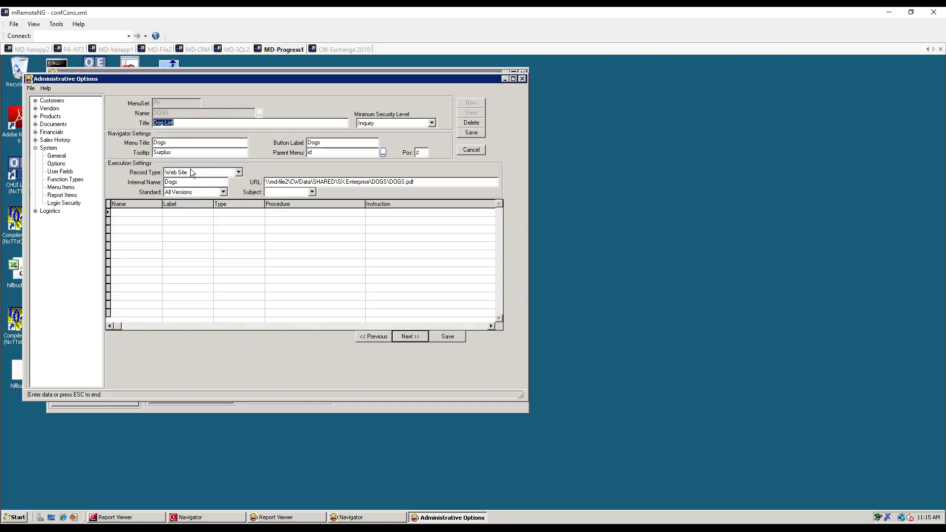
drag(424, 183, 265, 184)
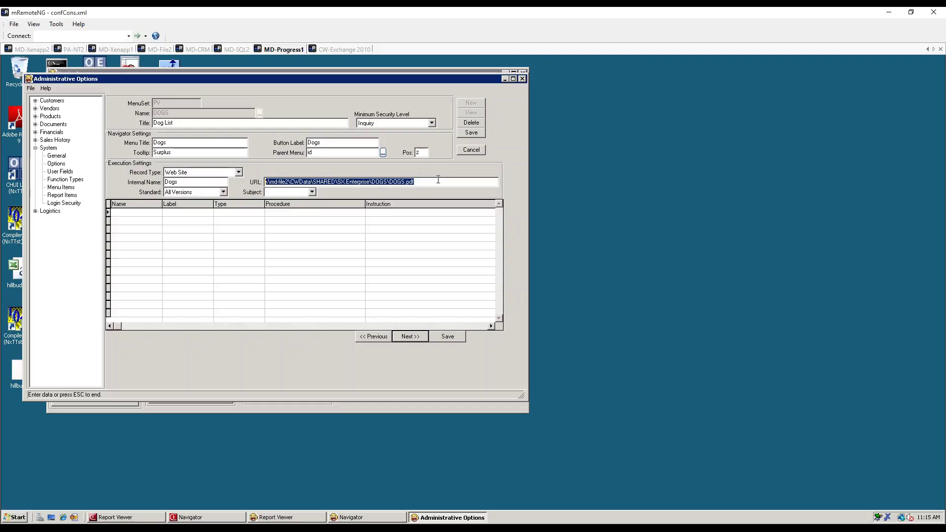
Close the menu item setup and enter 'help' in Navigator's address to open its folder listing.
click(522, 79)
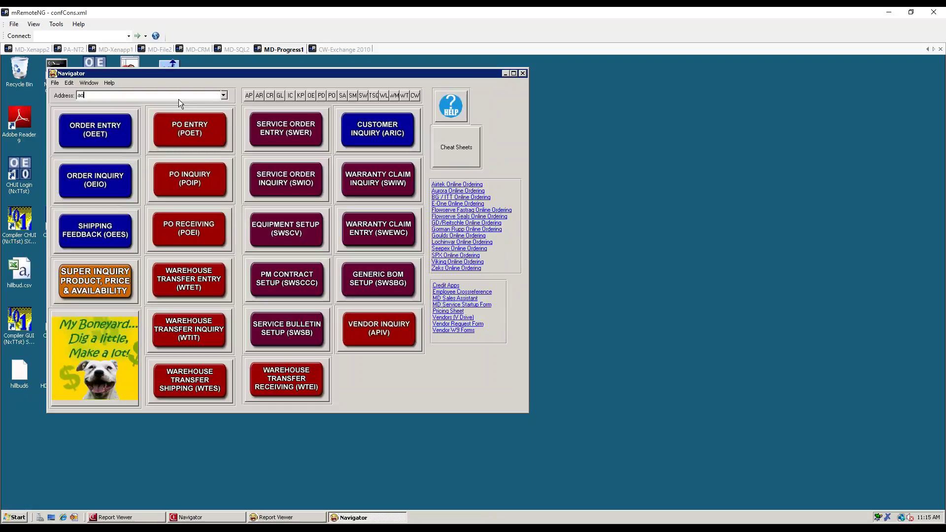
click(177, 97)
text(help)
key(Return)
Close the Instructions folder browser and return to the PowerPoint deck on slide 7.
drag(115, 95, 160, 92)
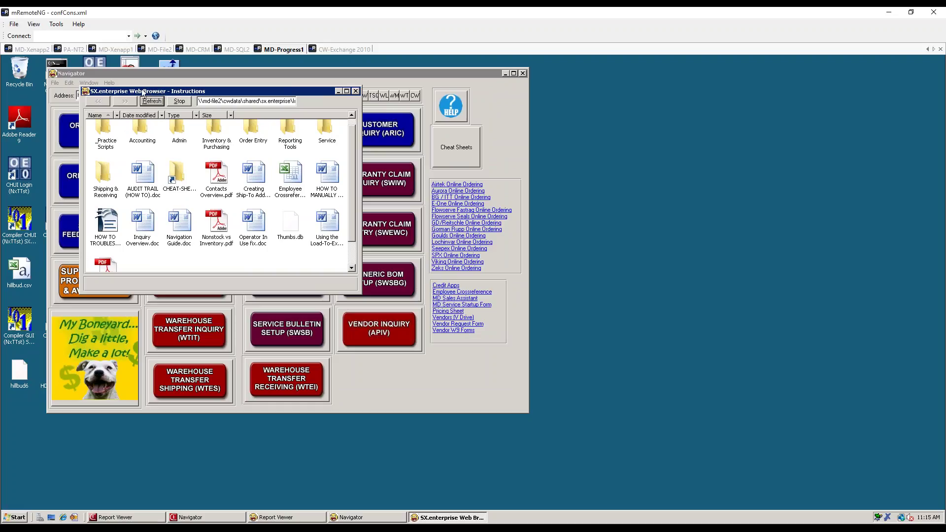
click(357, 91)
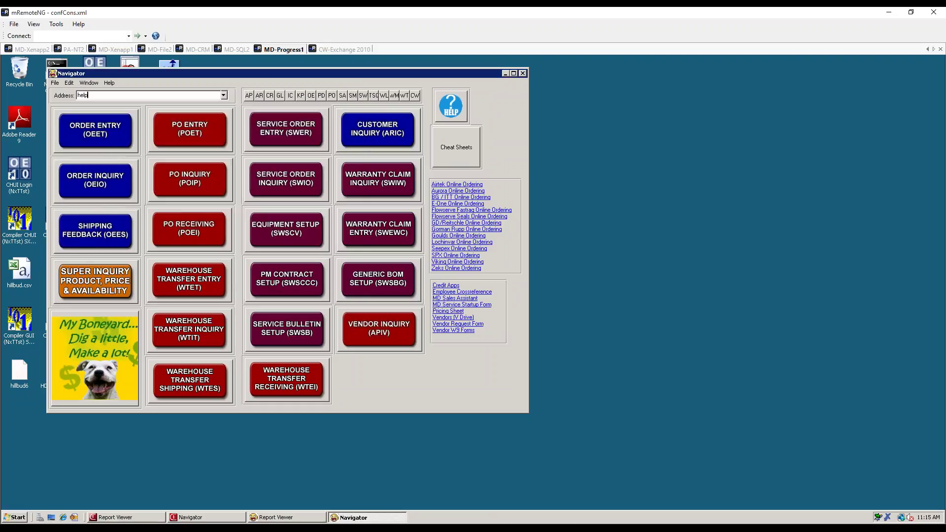
key(alt+Tab)
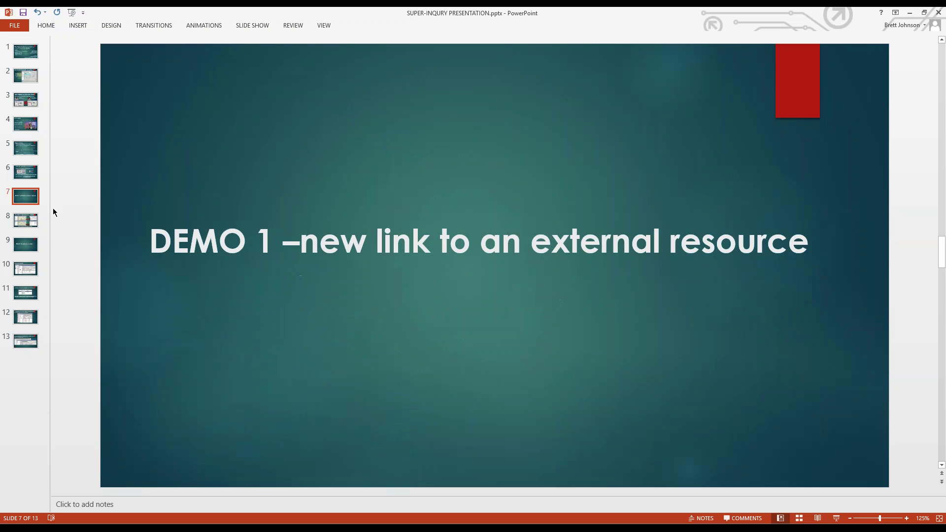
Present slide 8 on external resources as websites, pointing out the DOGS and HELP setup screenshots.
click(27, 222)
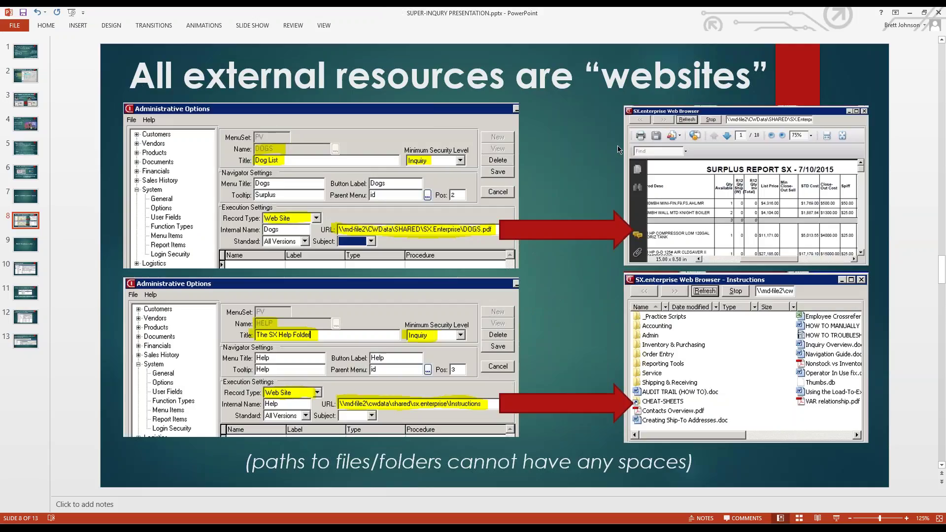
click(315, 237)
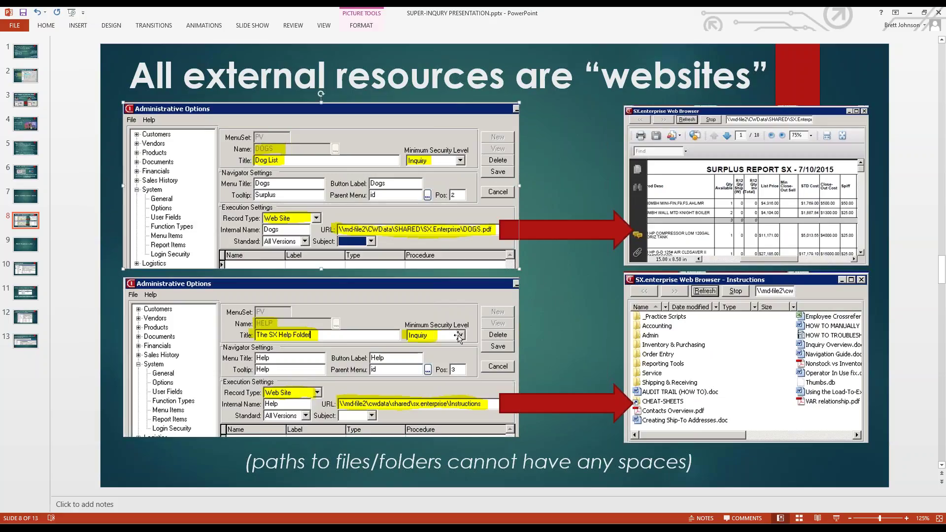
click(461, 377)
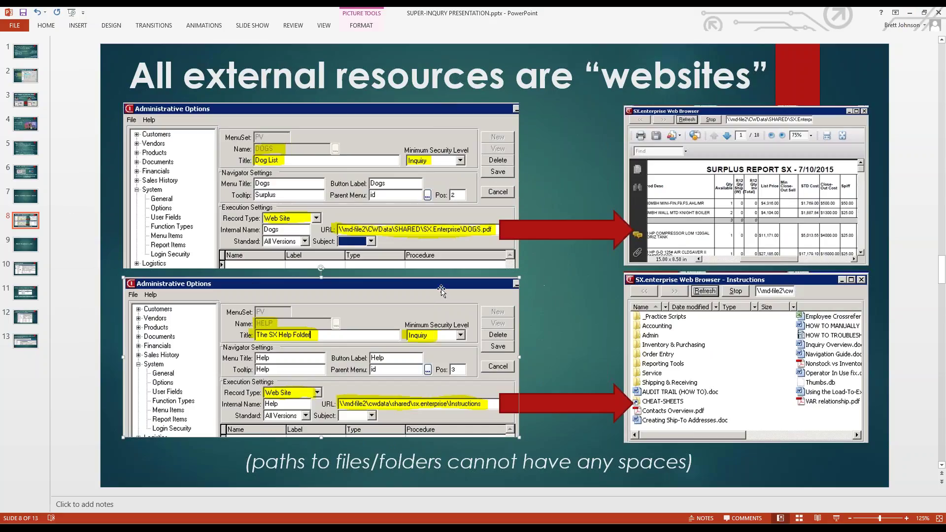
Open Super Inquiry from the Navigator and clear the Customer #, Ship To and Product fields.
click(913, 15)
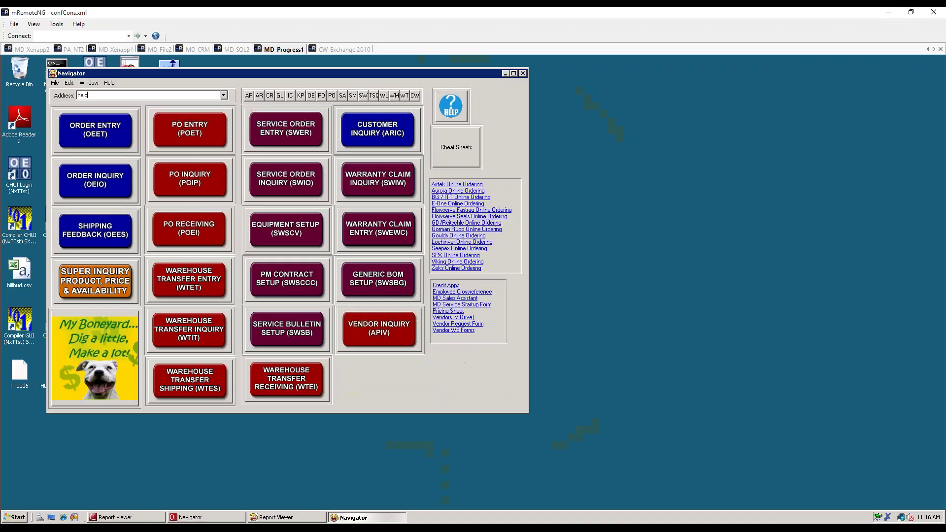
click(106, 283)
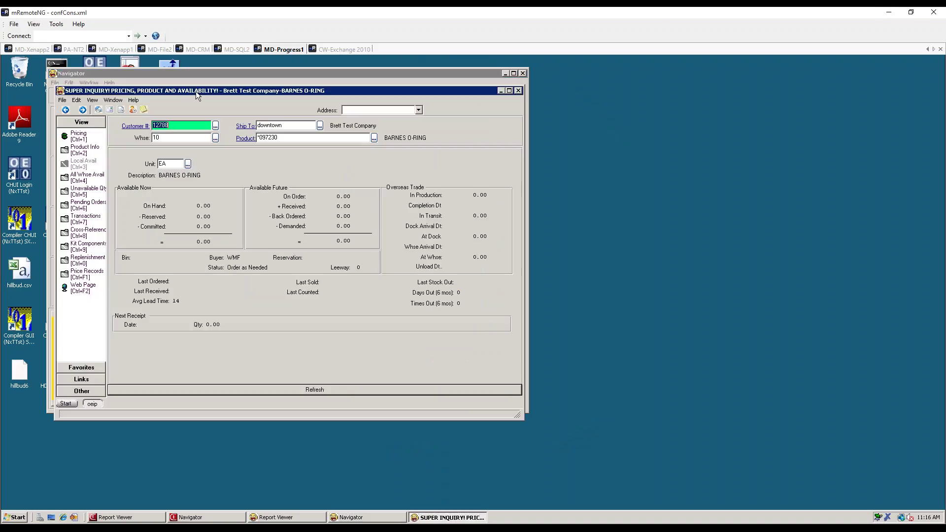
drag(195, 88, 193, 77)
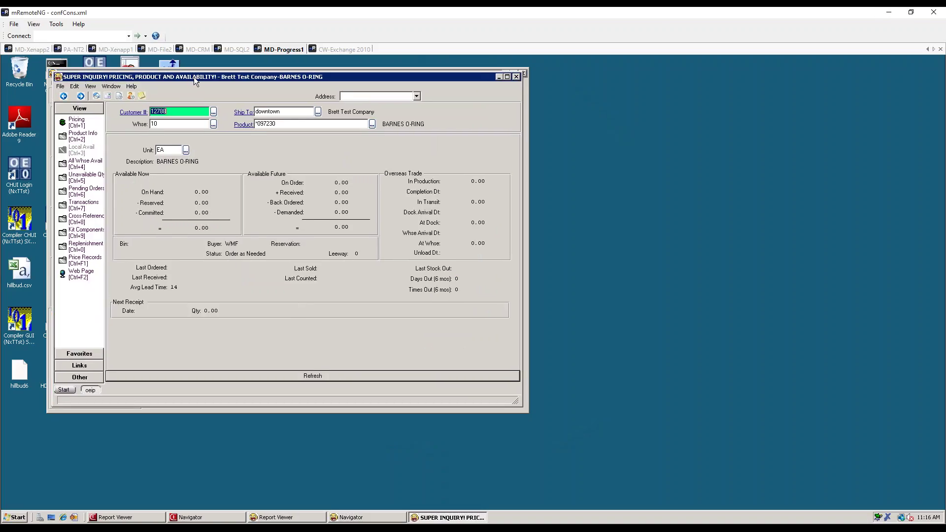
click(76, 134)
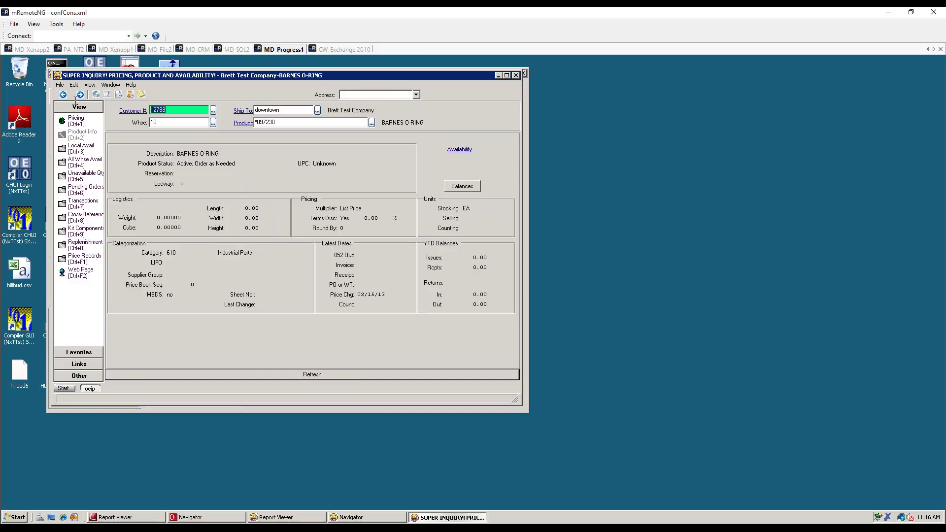
key(BackSpace)
key(Tab)
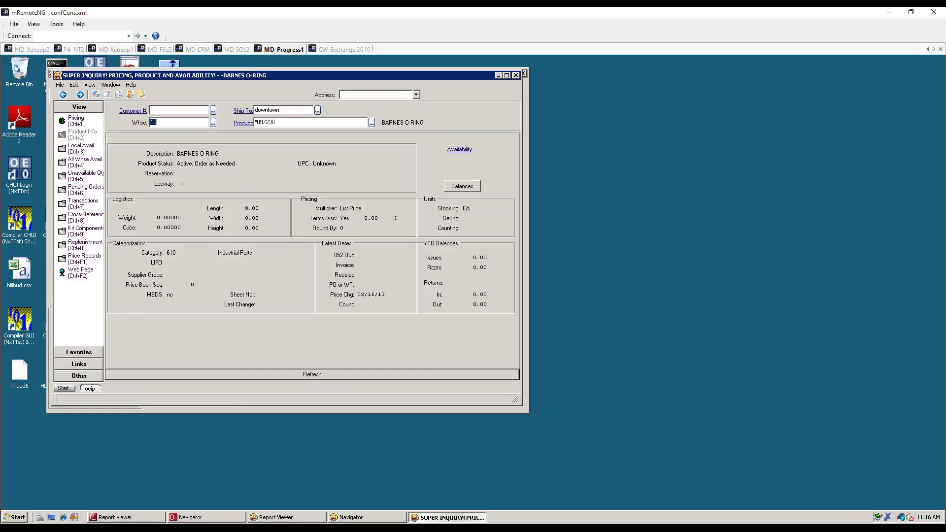
key(Tab)
key(BackSpace)
key(Tab)
key(BackSpace)
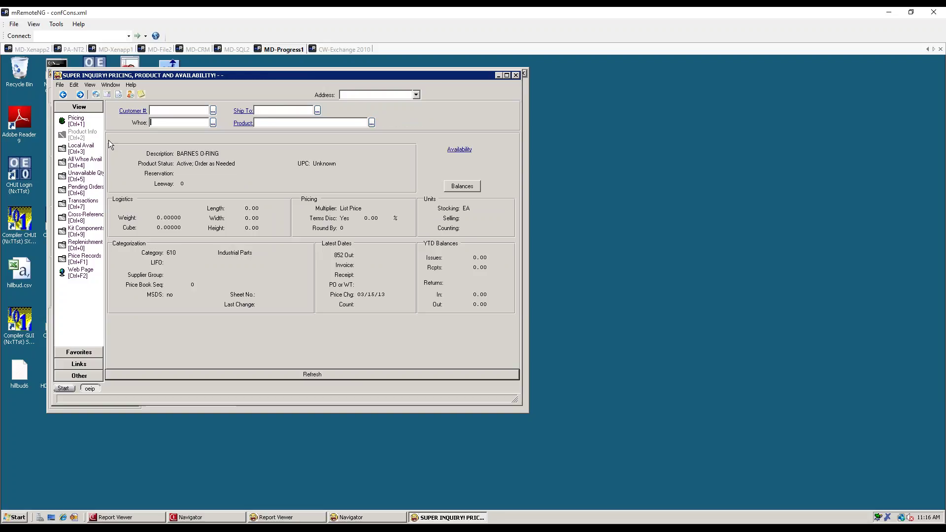
Look up product 101011LF, the 3/4 BRONZE FLG SET, from the Product Info view.
click(72, 150)
click(75, 136)
click(71, 146)
key(ctrl+5)
click(74, 135)
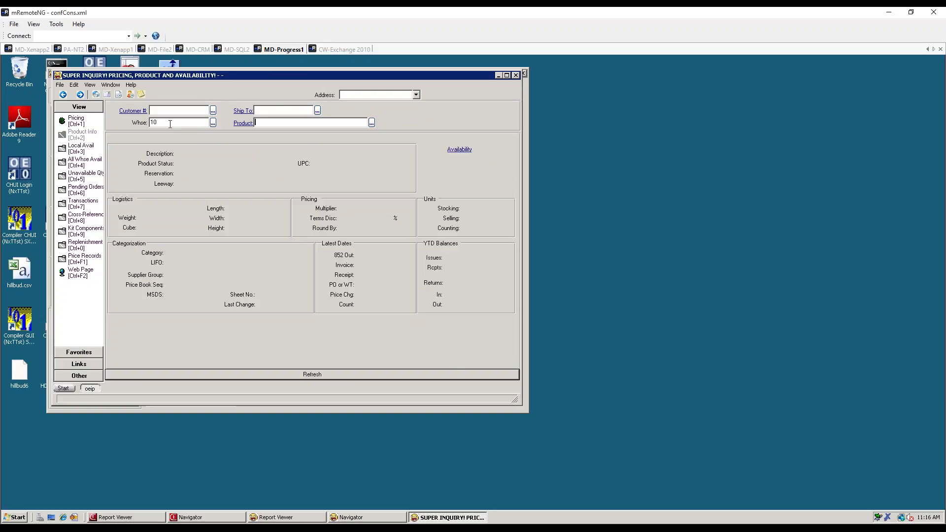
text(101011)
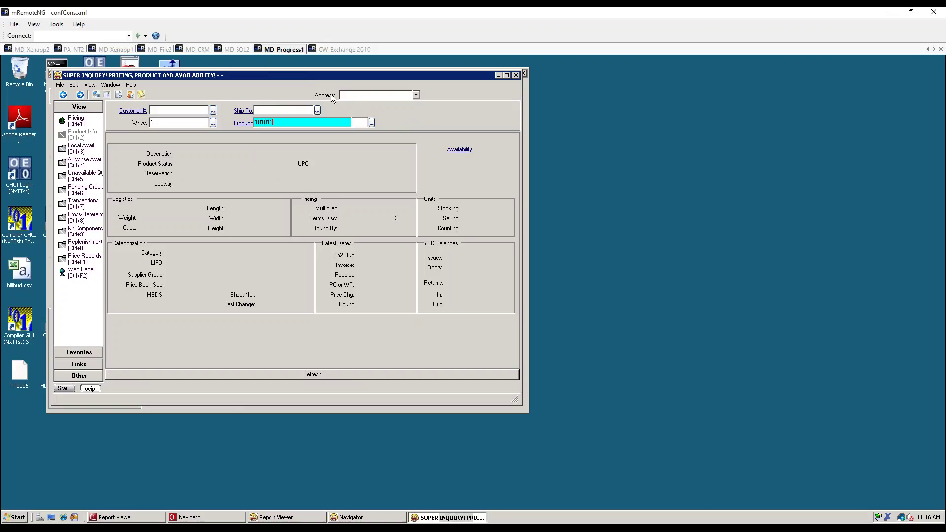
text(LF)
key(Return)
key(Return)
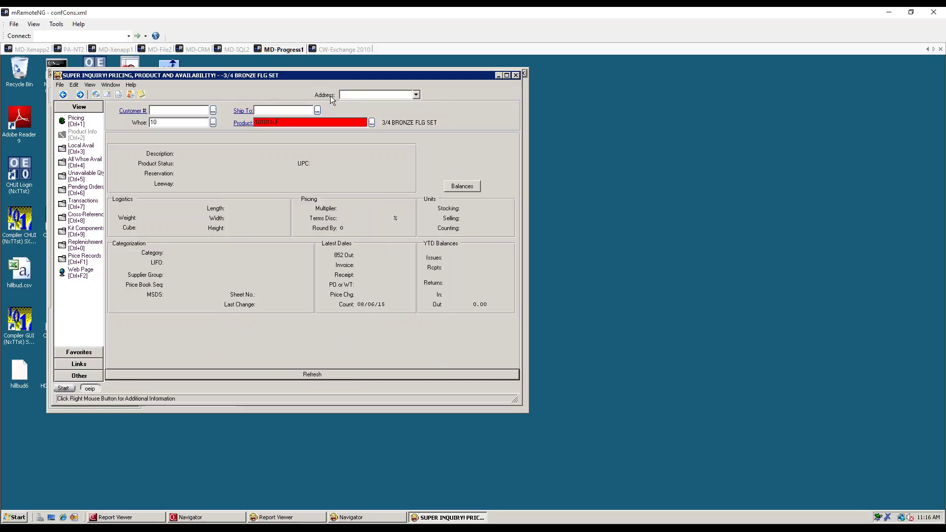
Cycle through Local Avail, All Whse Avail, Unavailable Qty, Pending Orders, Transactions, Cross-Reference, Kit Components and Replenishment views.
key(ctrl+3)
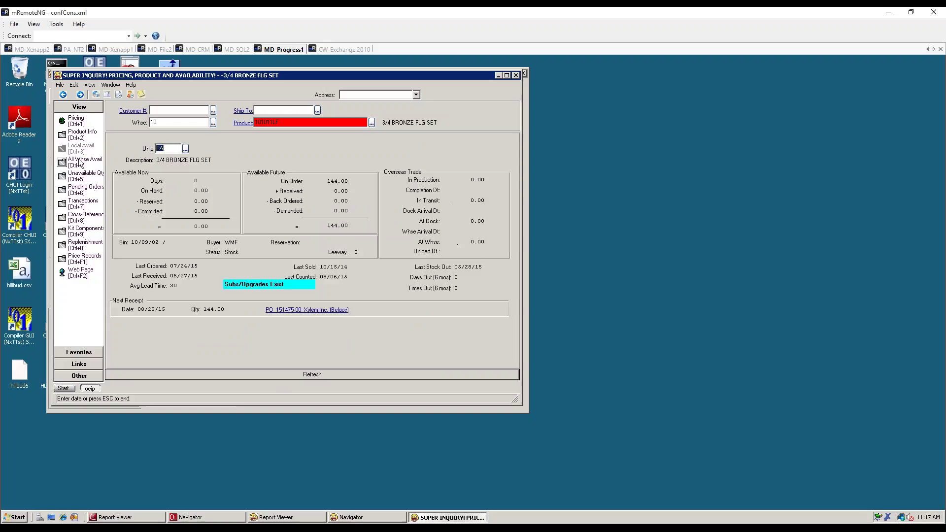
click(57, 164)
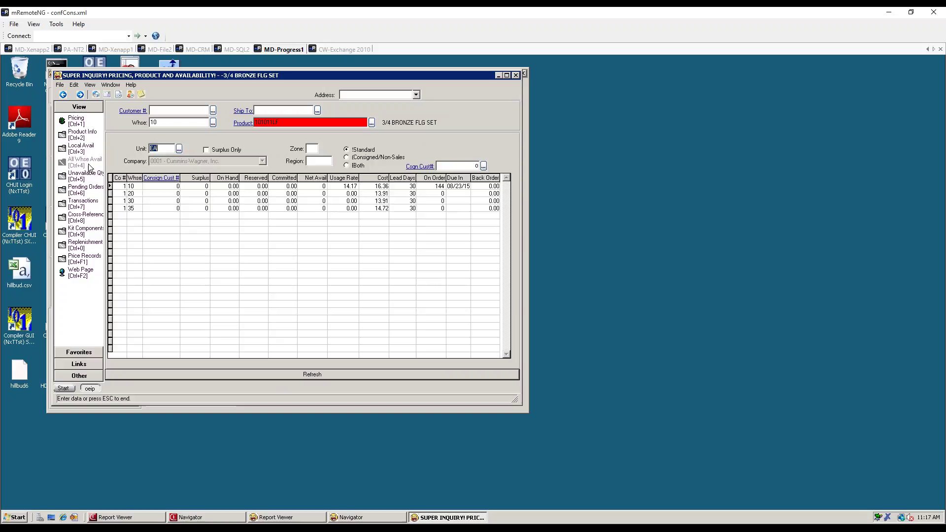
click(98, 181)
click(97, 189)
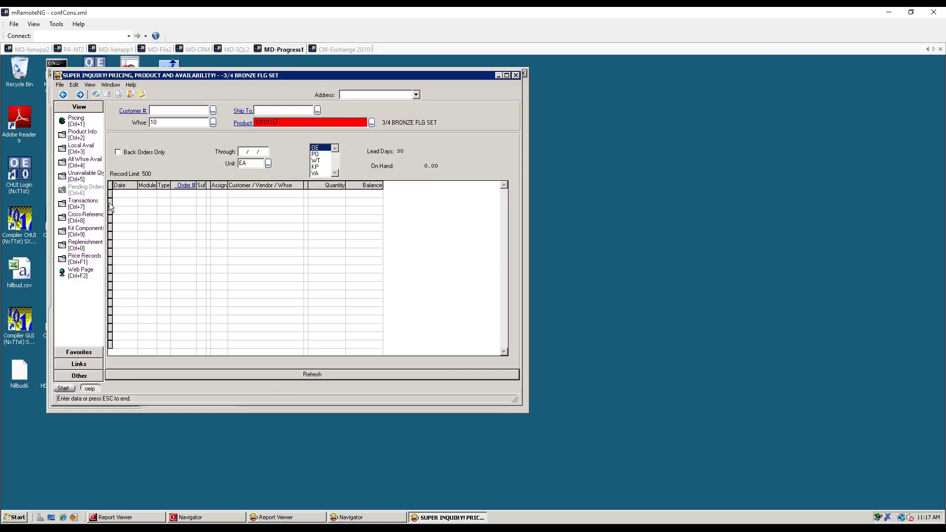
click(61, 203)
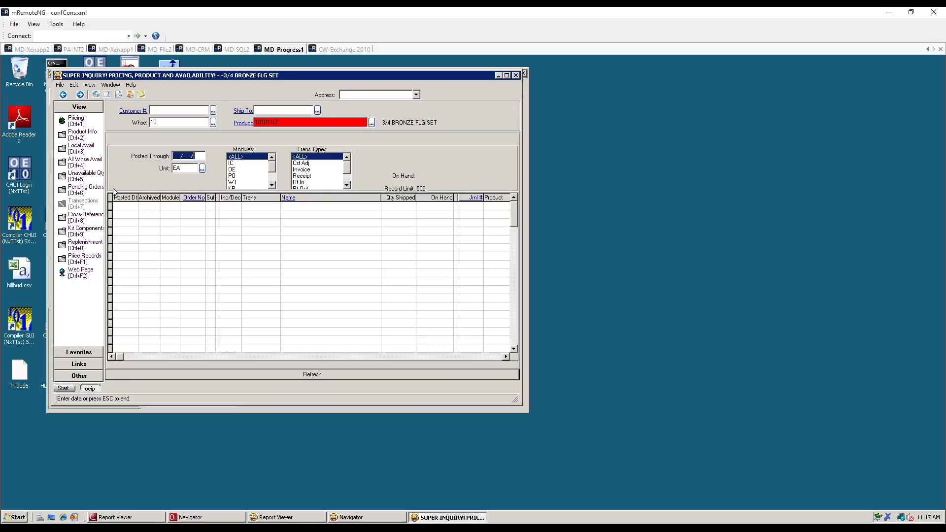
click(70, 217)
click(70, 229)
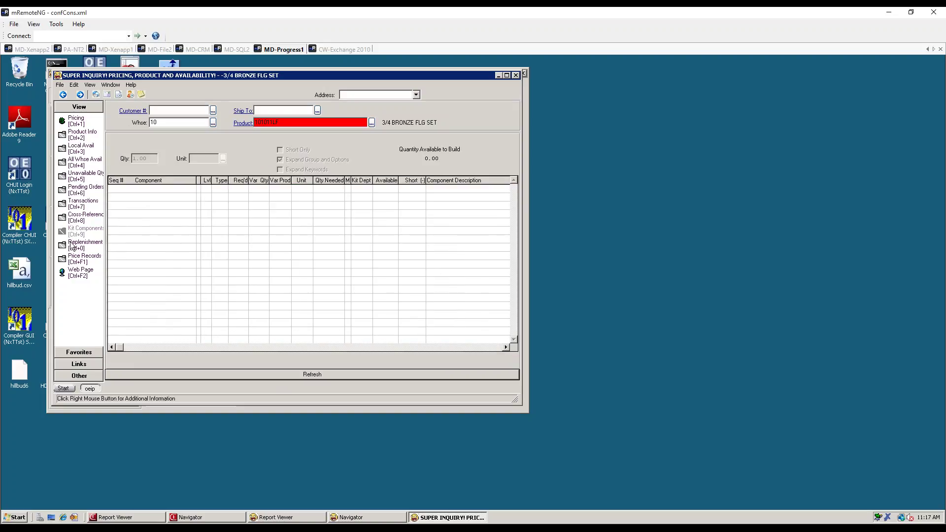
click(72, 248)
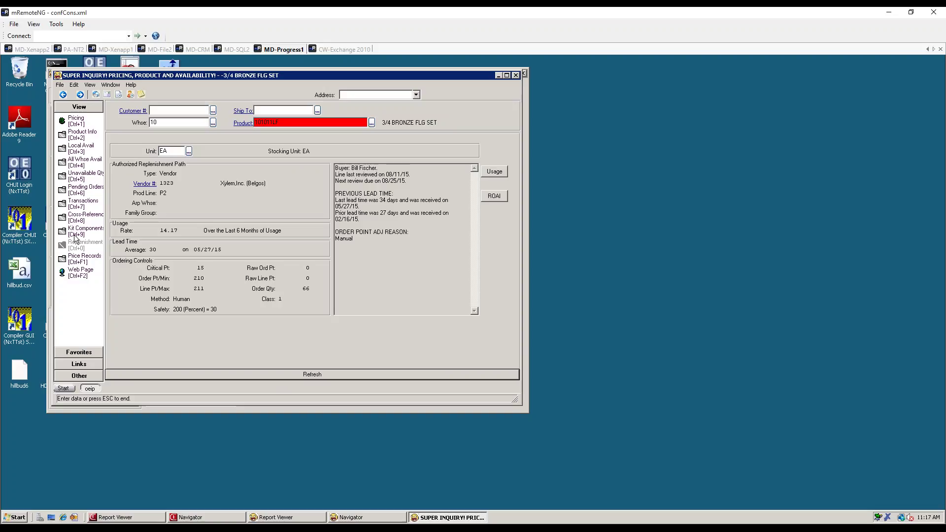
Price the flange set for the test customer by entering its customer number on the Pricing page.
click(64, 120)
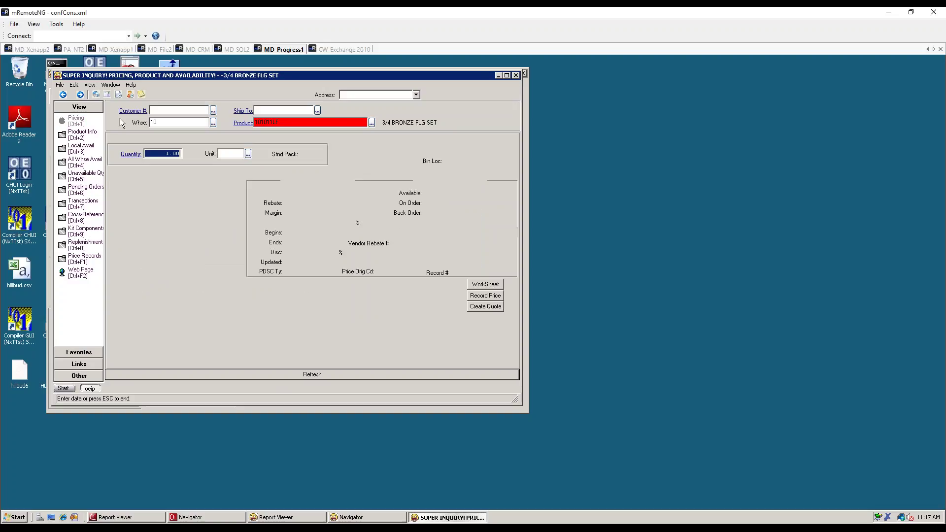
click(157, 113)
text(12788)
key(Return)
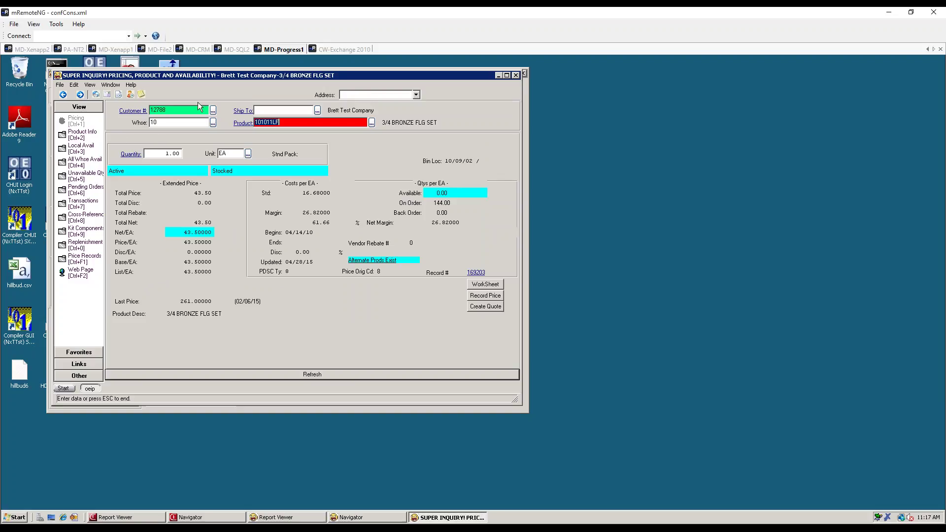
drag(515, 399, 500, 387)
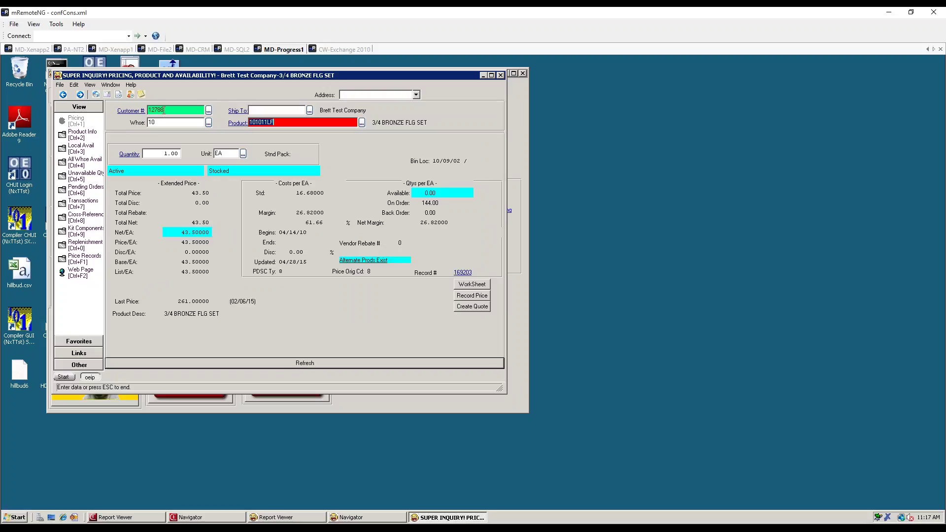
Step through Product Info, Local Avail, Pending Orders and Transactions to the Cross-Reference view.
click(72, 136)
click(72, 147)
click(67, 192)
click(64, 202)
click(74, 217)
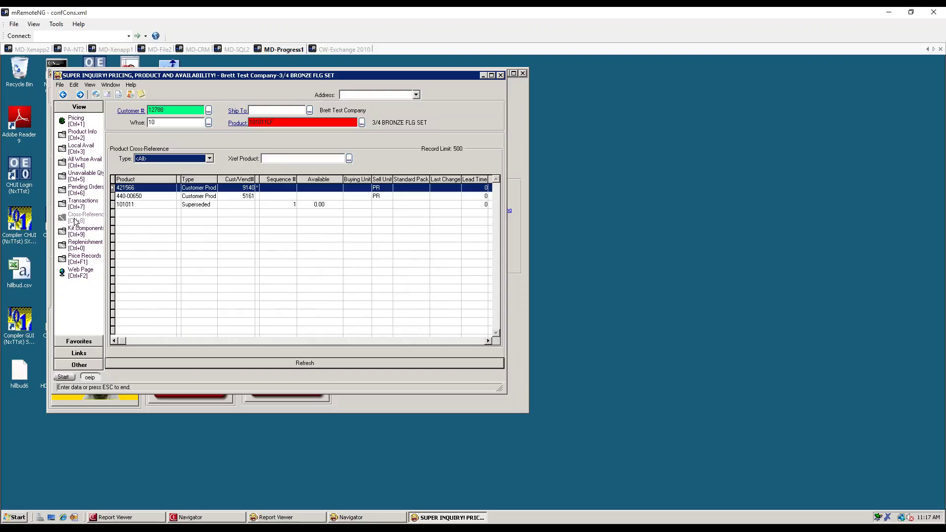
Clear the customer number from the inquiry on the Product Info page.
click(79, 135)
click(166, 112)
key(BackSpace)
key(Tab)
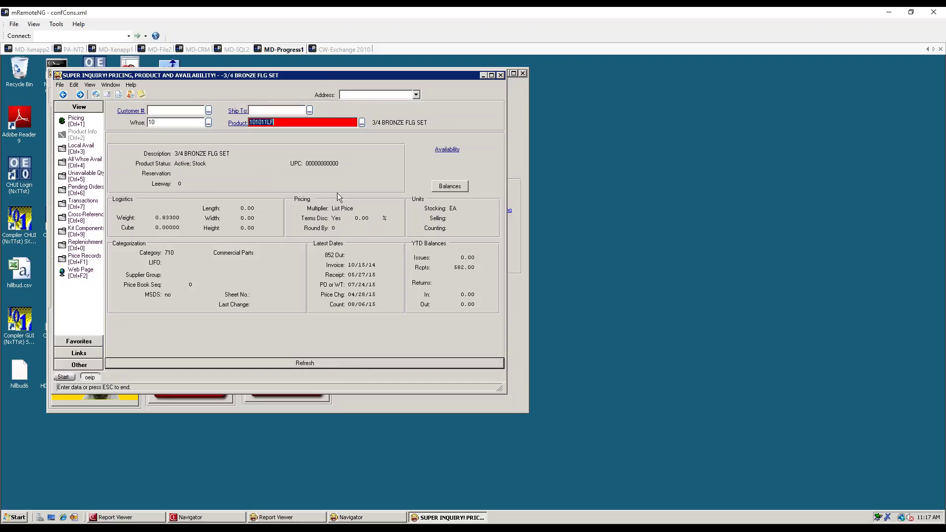
Review the warehouse and product fields, then close the Super Inquiry window.
click(204, 123)
key(Tab)
click(184, 123)
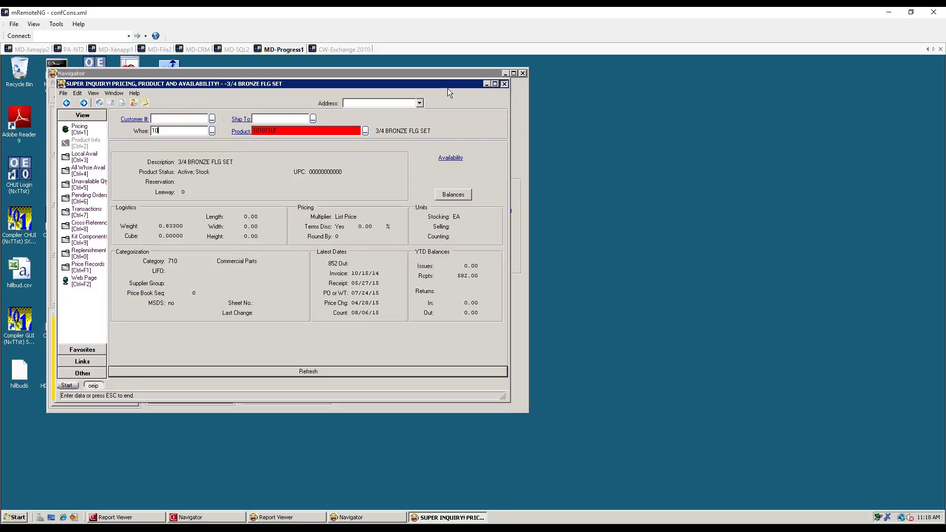
click(504, 84)
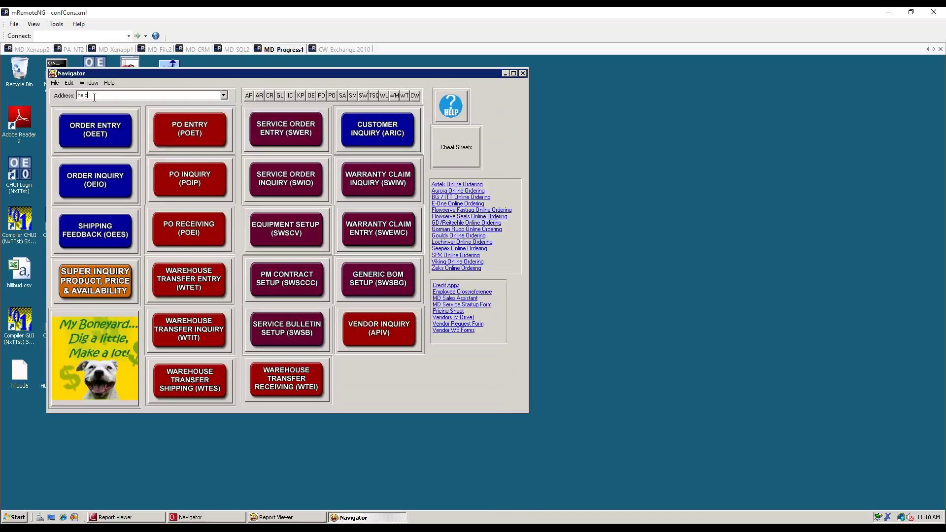
Open Administrative Options with ao and load the OEIP menu item under System > Menu Items.
text(ao)
key(Return)
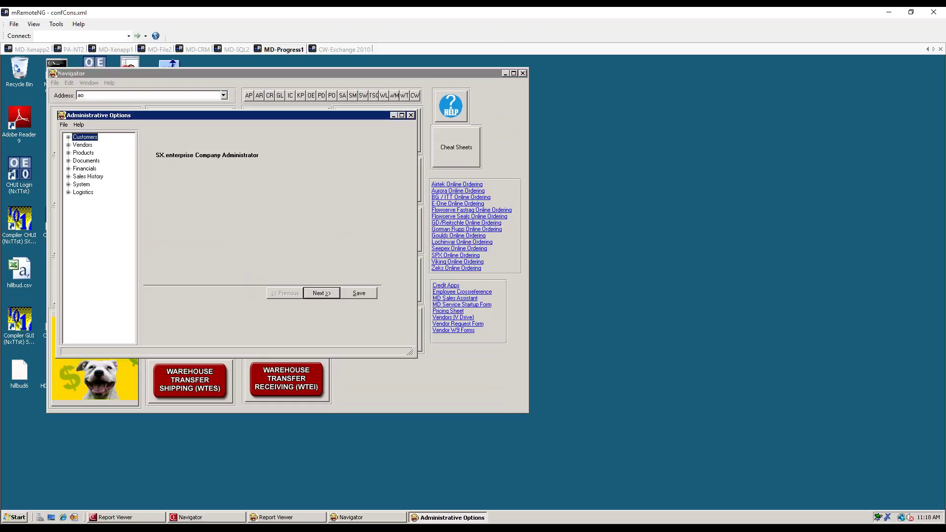
click(87, 185)
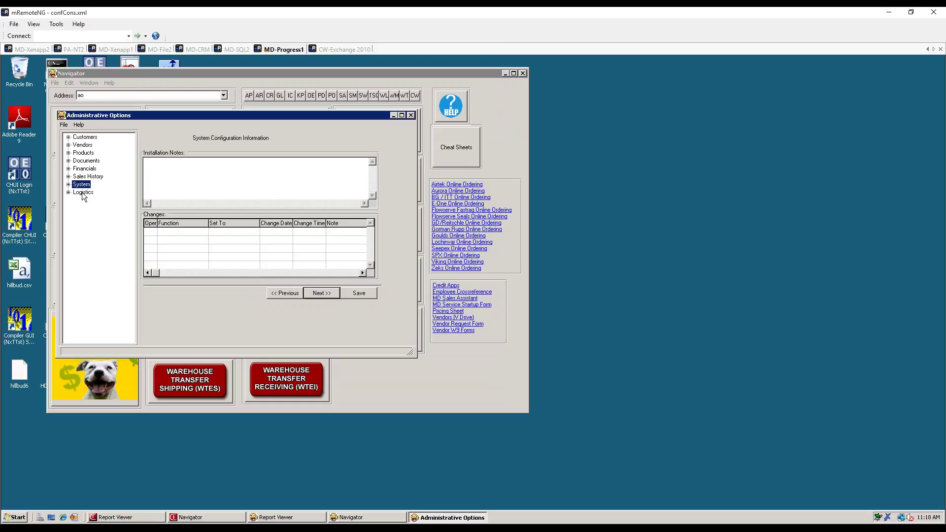
click(68, 185)
click(88, 223)
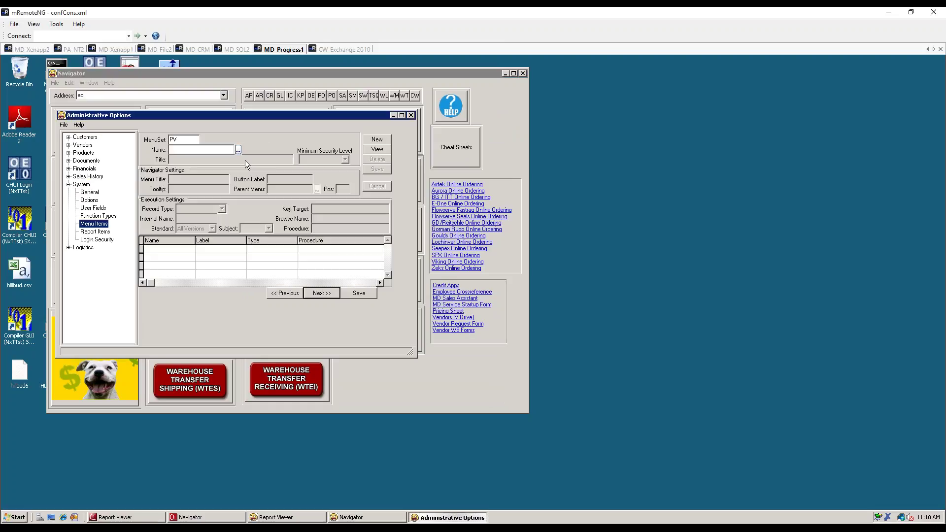
click(210, 150)
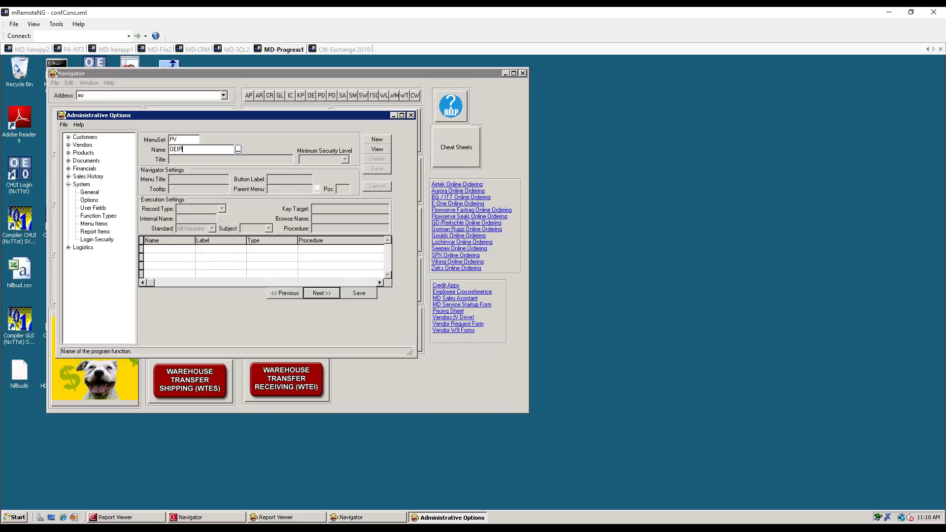
key(Return)
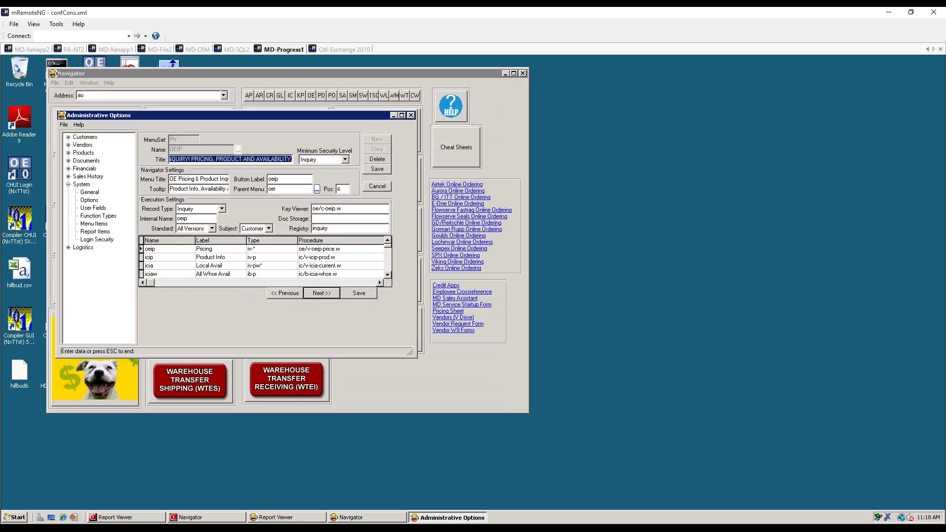
Enlarge the Administrative Options window to show OEIP's page list, then return to PowerPoint.
drag(170, 118, 162, 72)
drag(403, 311, 524, 427)
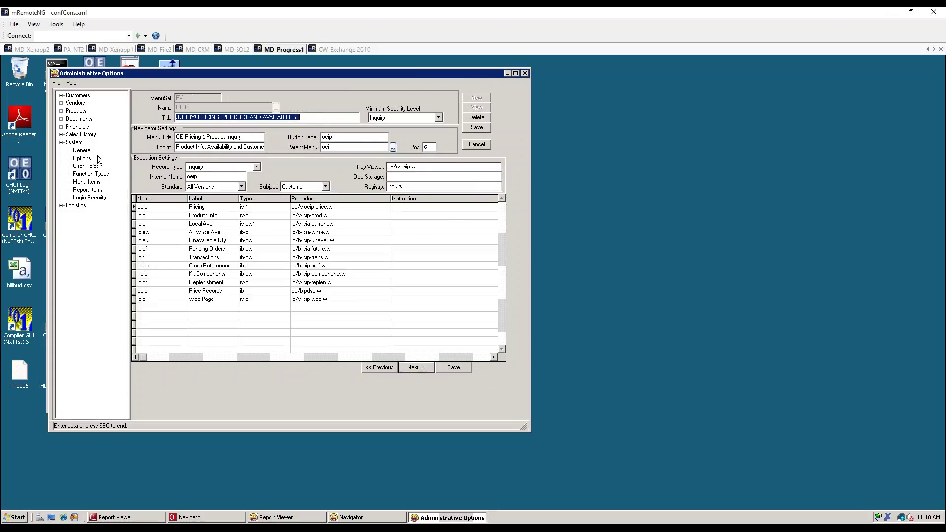
key(alt+Tab)
Advance to the Under the Hood slide, view the inserting-new-pages slide, then return to Under the Hood.
key(Page_Down)
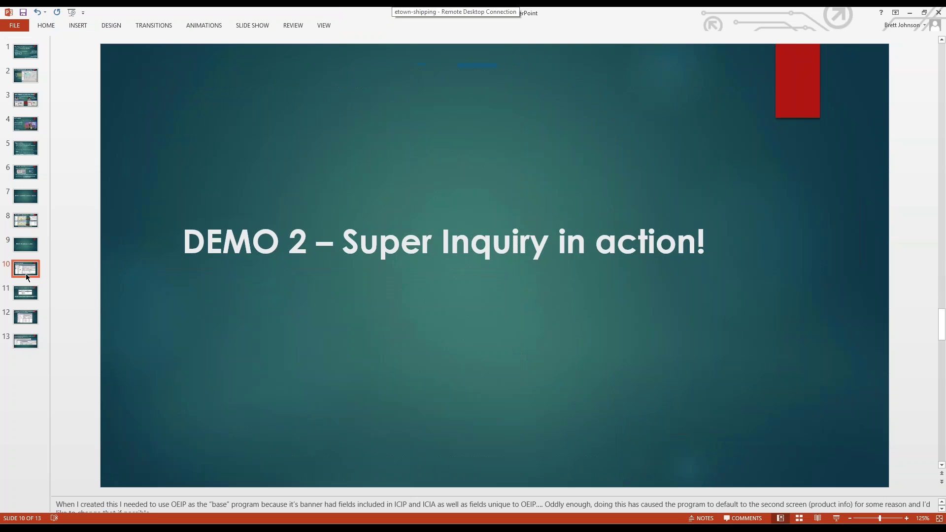
key(Page_Down)
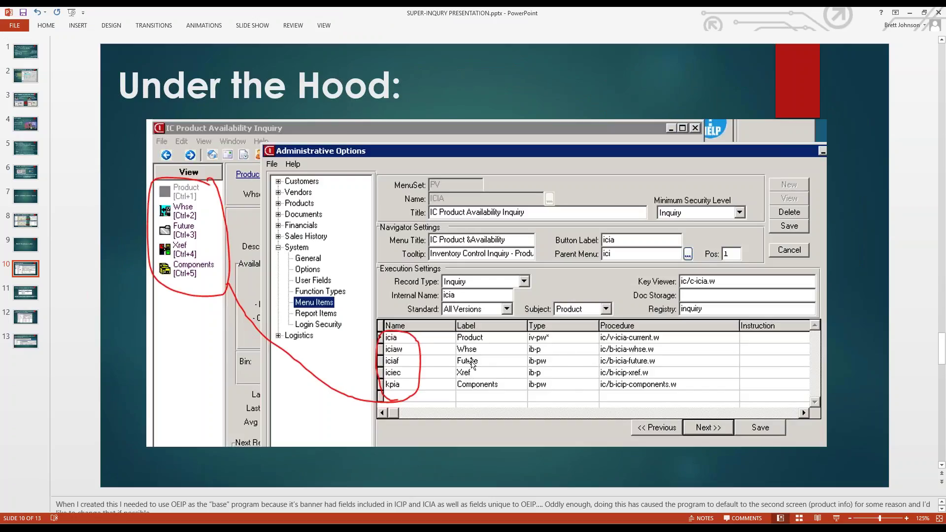
click(21, 296)
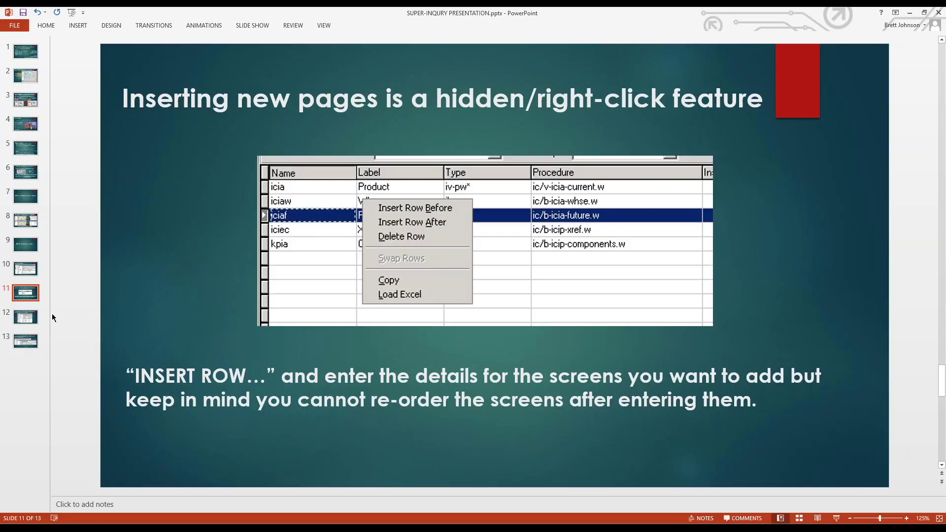
click(29, 272)
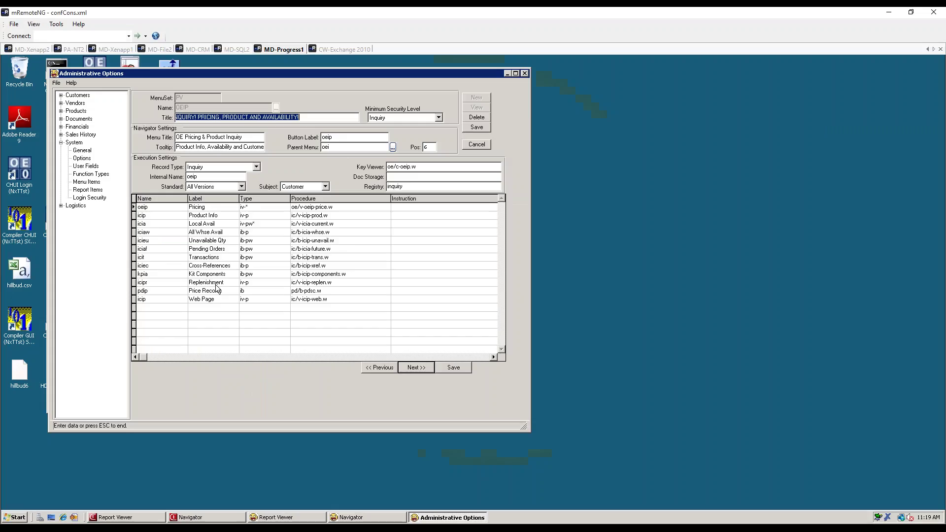
Select the OEIP page rows and step through the Product Info, Local Avail and All Whse Avail labels.
drag(134, 207, 133, 279)
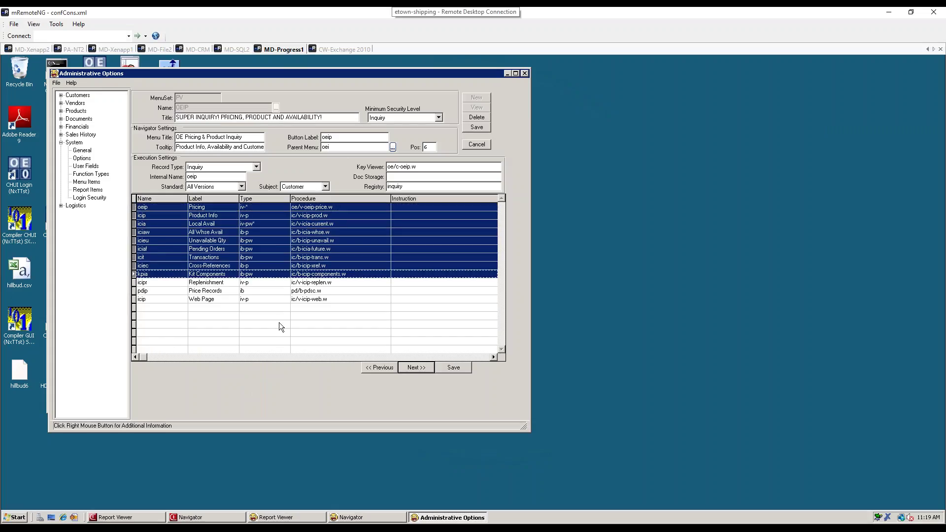
click(354, 267)
click(209, 225)
key(Up)
click(211, 232)
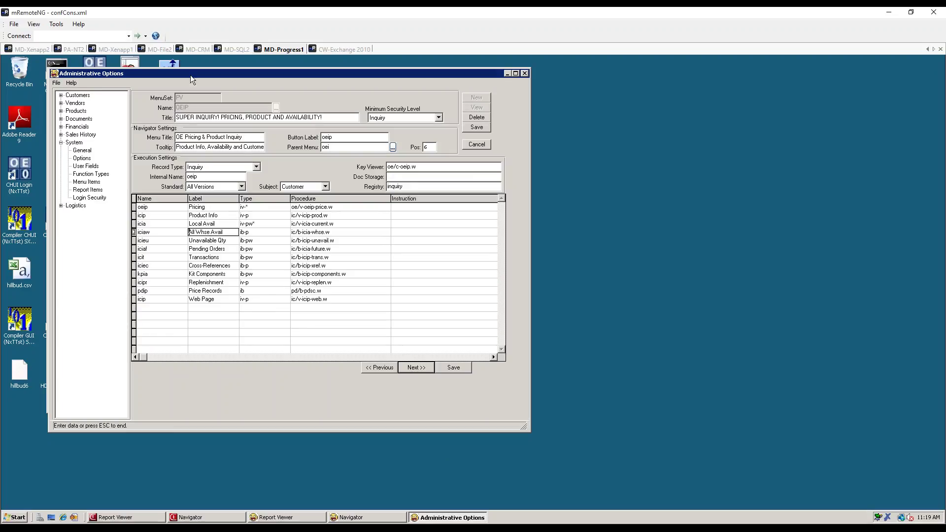
Compare the labels with the live Super Inquiry screen, then show the inserting-pages slide.
drag(190, 74, 209, 77)
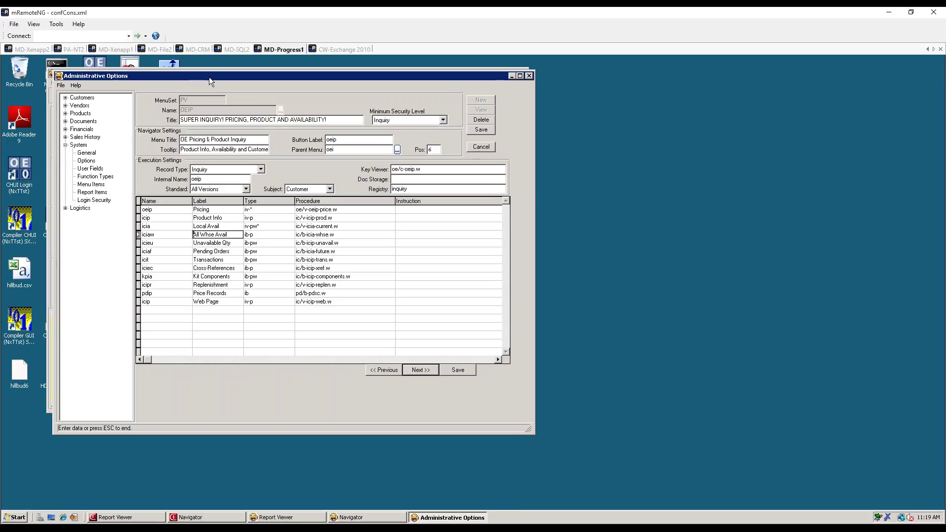
drag(209, 77, 357, 81)
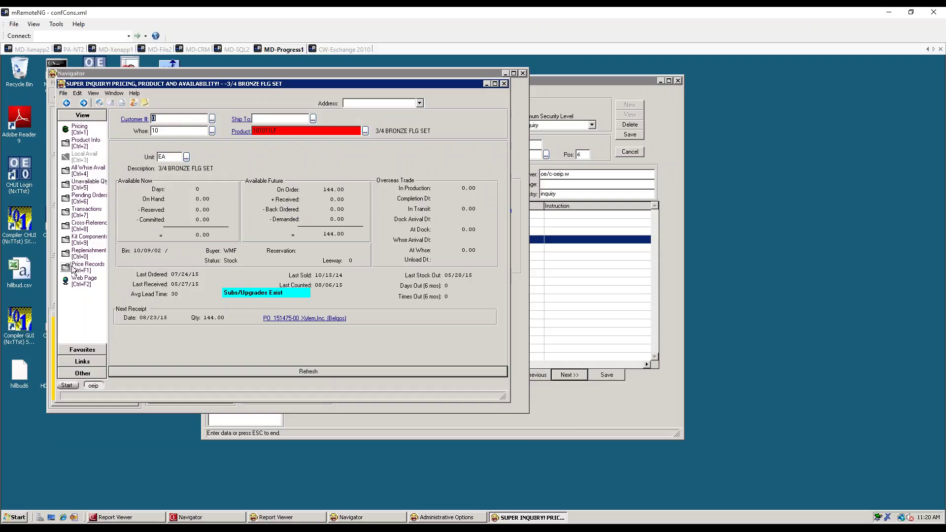
click(564, 82)
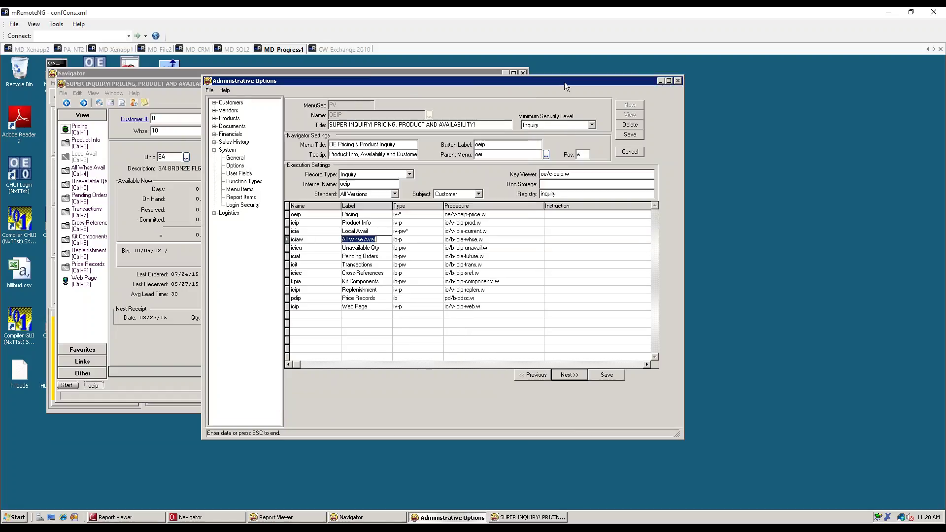
drag(564, 82, 426, 79)
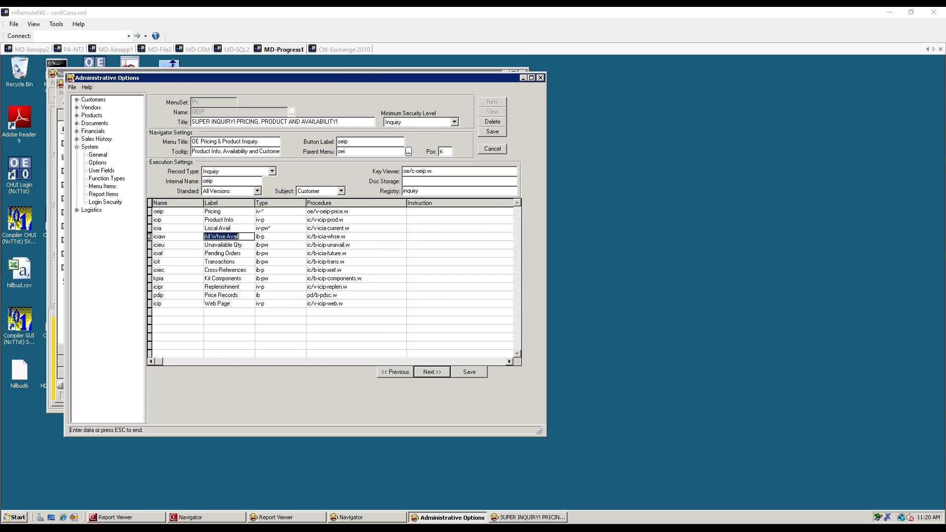
click(589, 5)
click(28, 295)
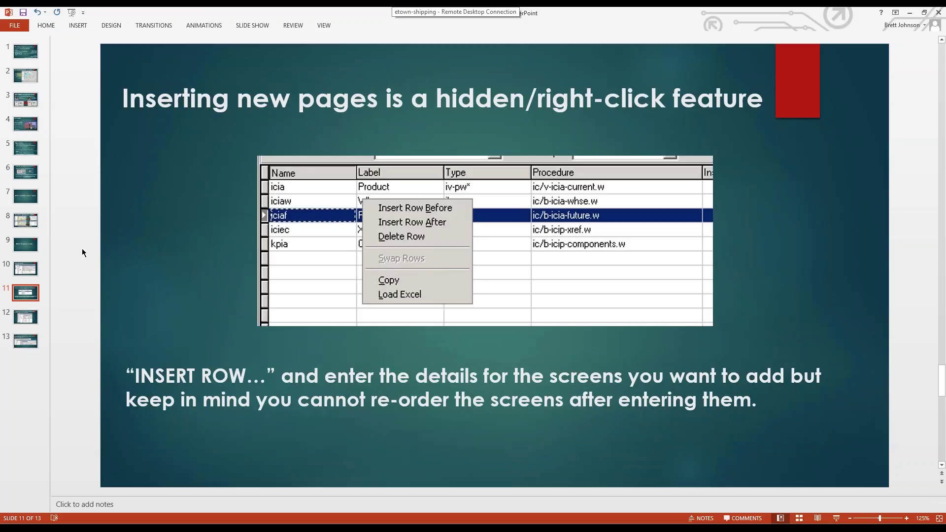
Show slides 12 and 13 on relabelling screens and header info, then minimize PowerPoint.
click(30, 317)
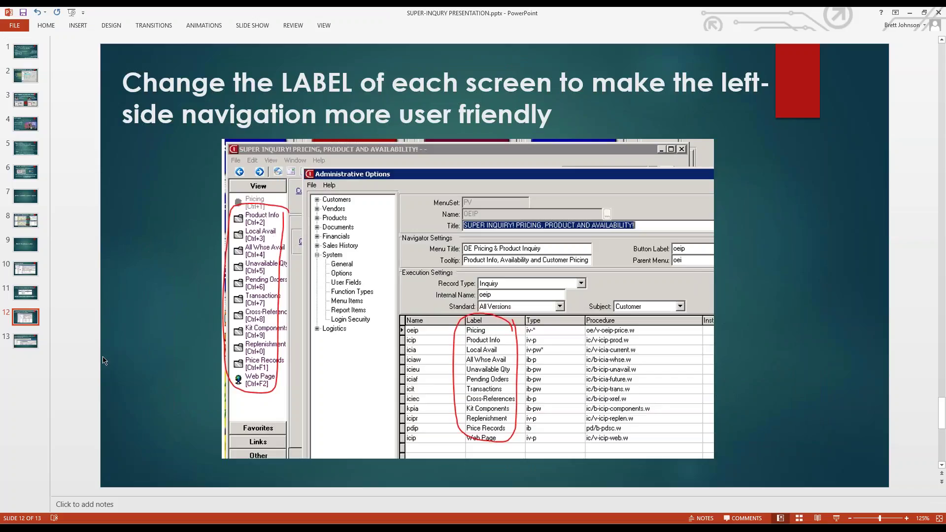
click(21, 344)
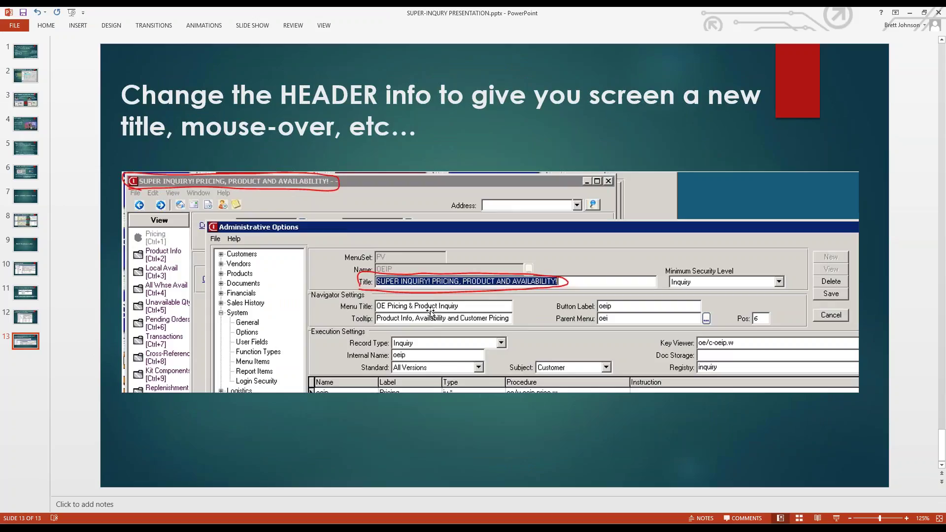
click(910, 13)
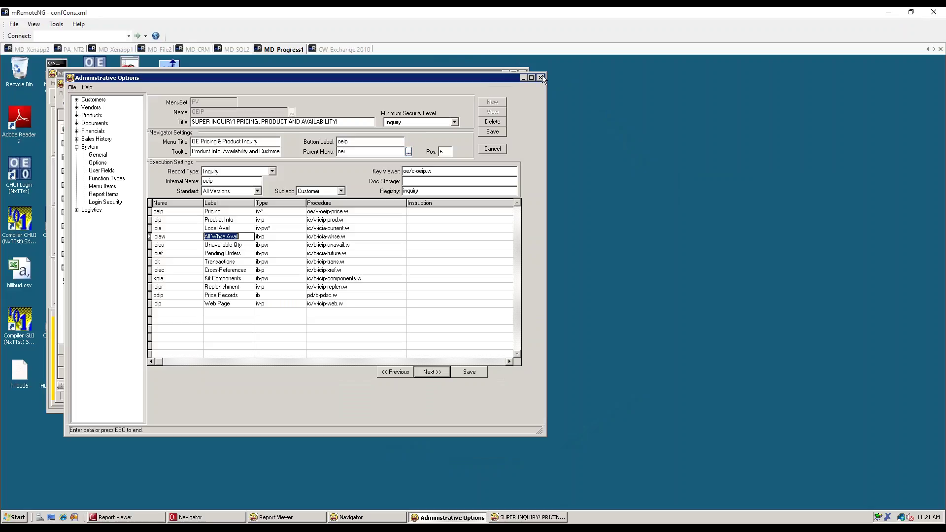
Close Administrative Options and Super Inquiry, then open the Operator Setup Wizard at page 10.
click(540, 78)
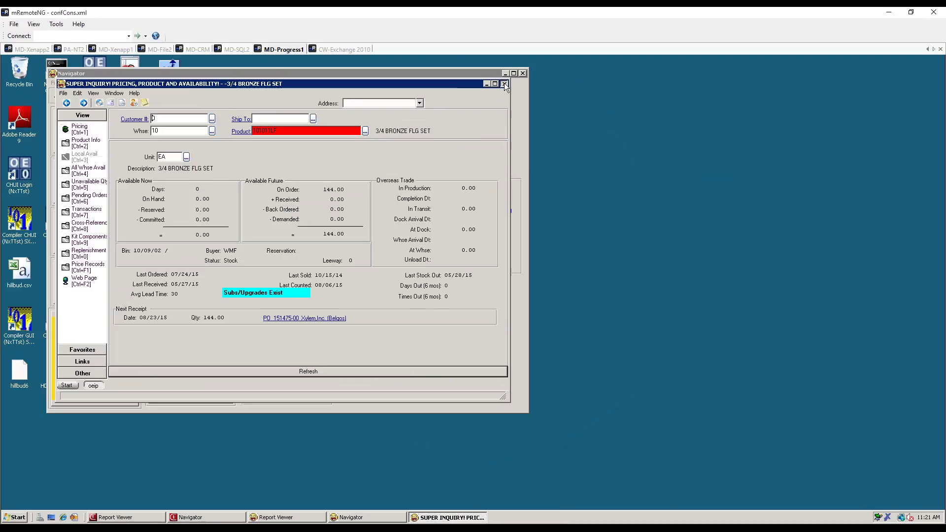
click(154, 97)
text(sasc)
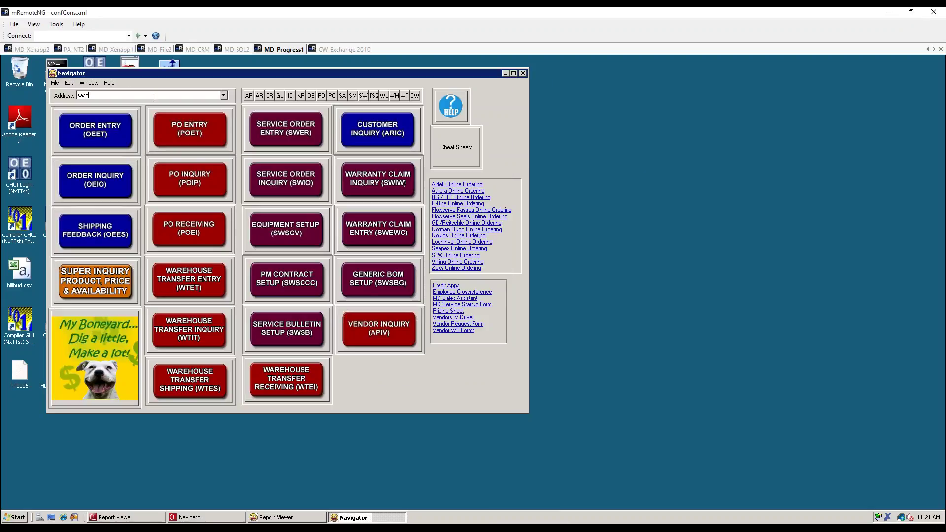
key(Return)
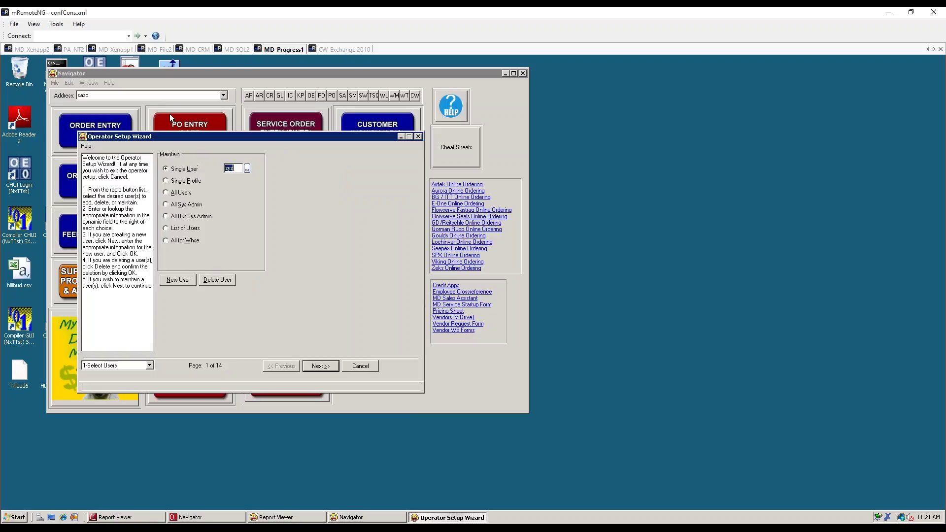
key(Return)
key(1)
key(0)
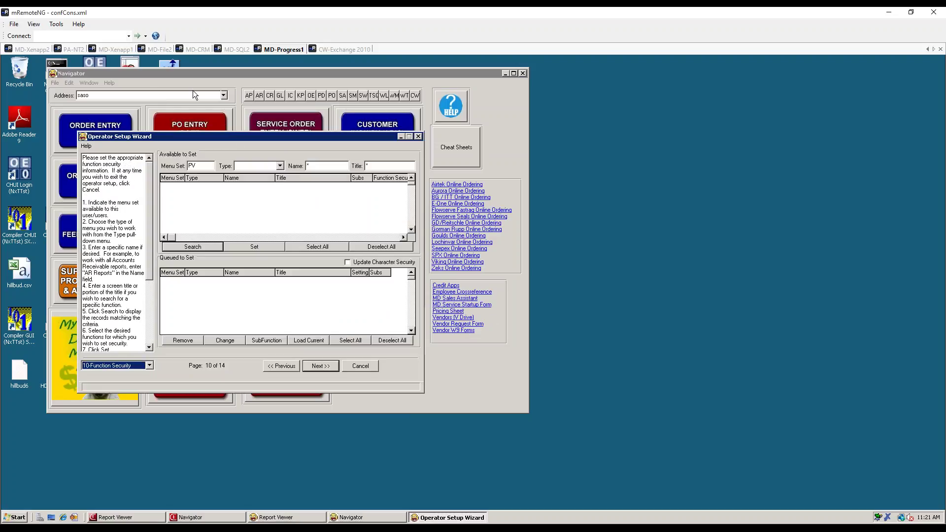
Search for the OEIP menu and queue it at 5-Full Security.
click(319, 164)
text(OEIP)
key(Return)
click(277, 186)
click(255, 246)
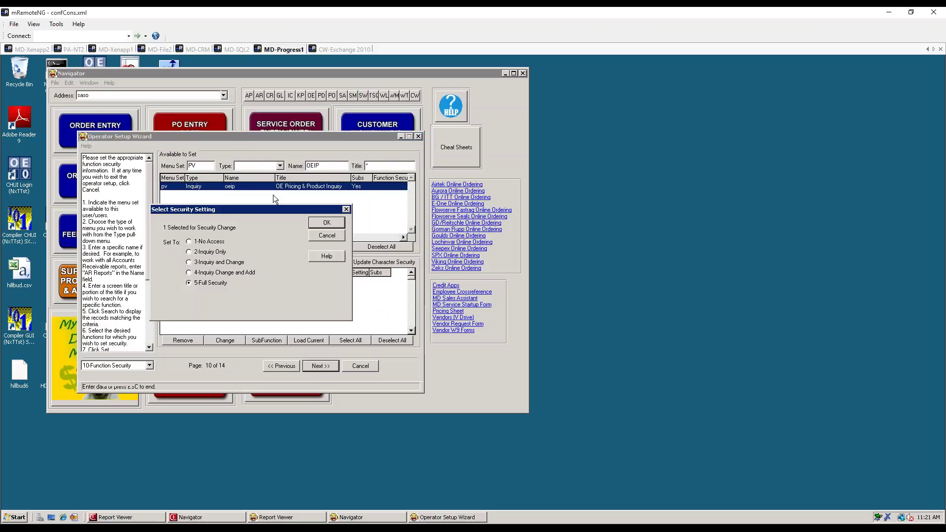
click(327, 237)
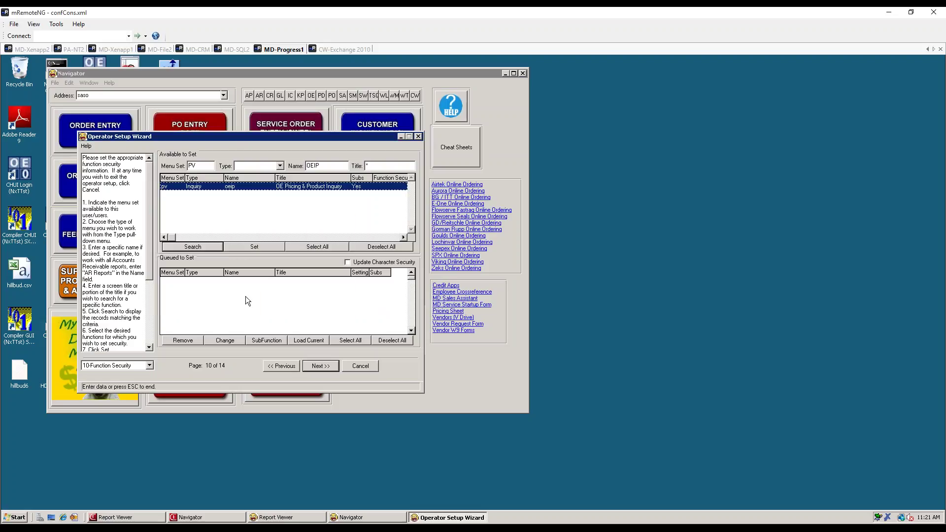
click(229, 247)
click(324, 224)
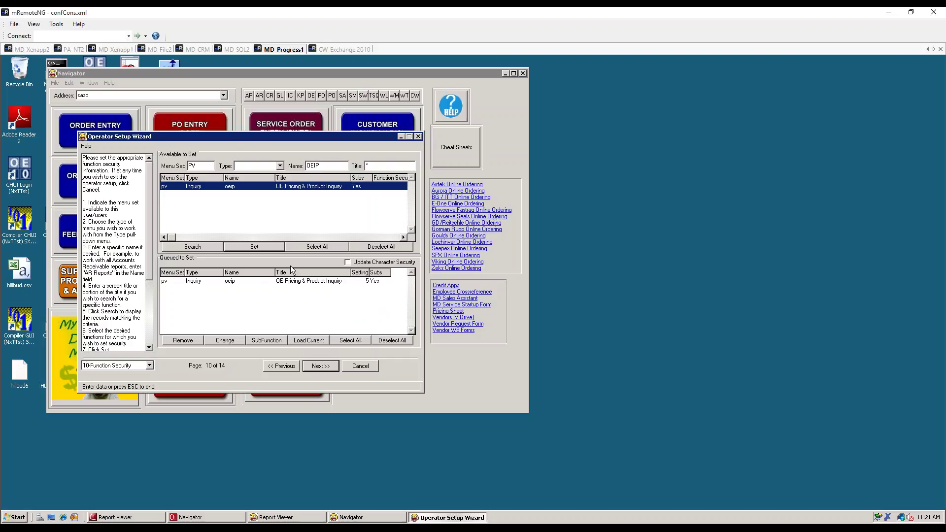
Review the queued OEIP entry's sub-screen security choices, leaving them unchanged.
click(245, 282)
click(270, 340)
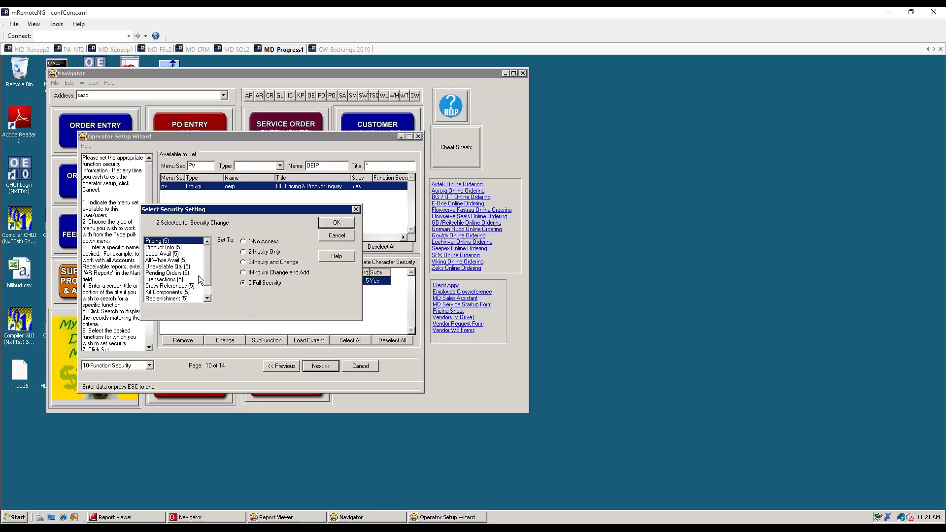
drag(209, 269, 210, 292)
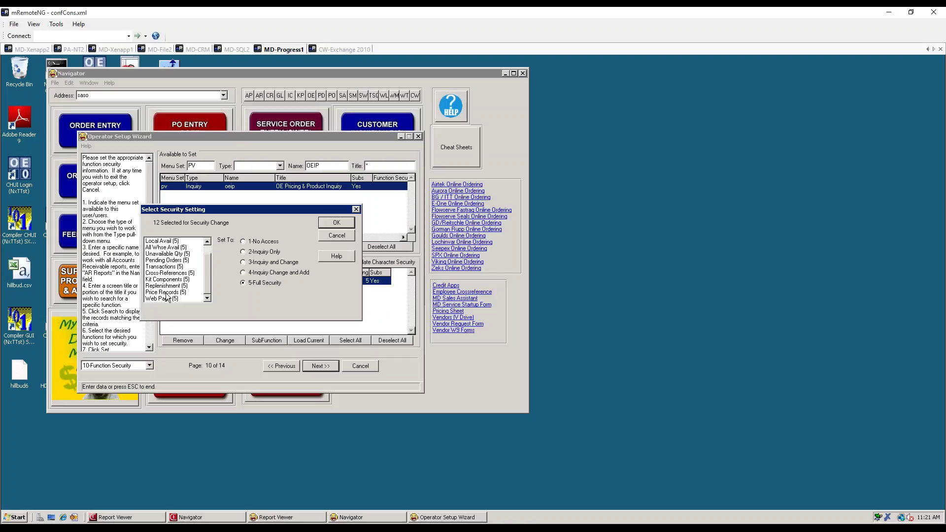
drag(207, 270, 209, 250)
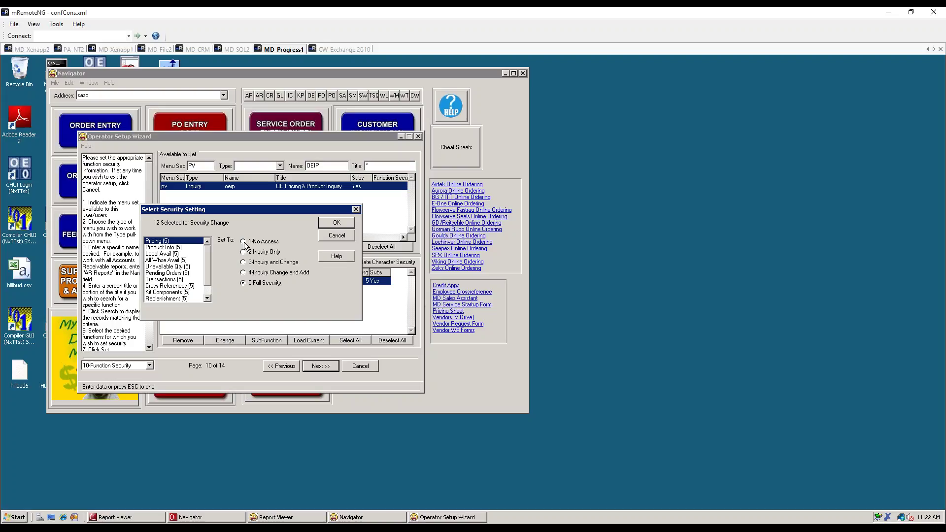
click(340, 236)
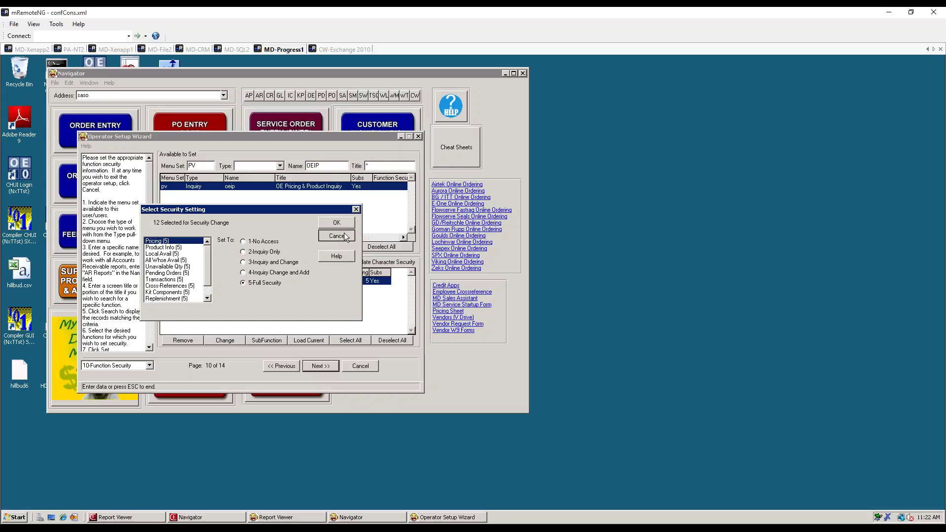
click(345, 235)
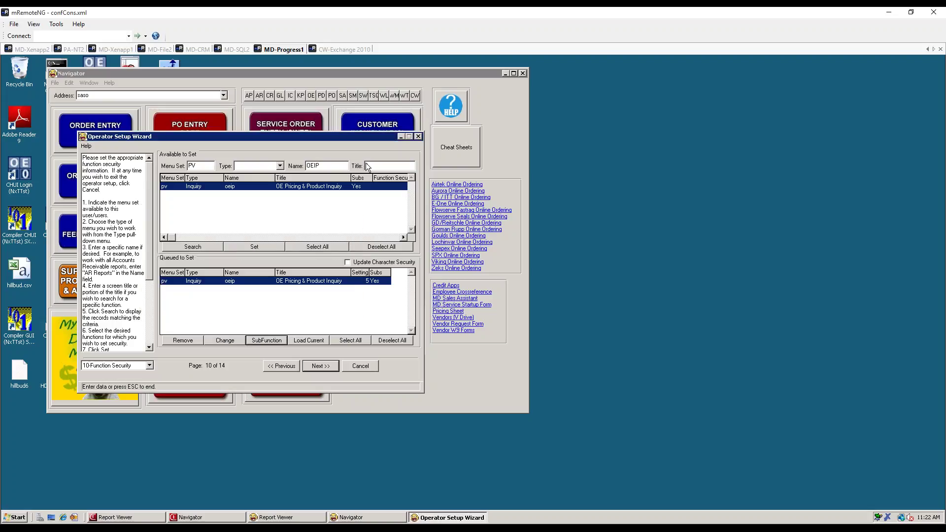
Close the wizard and open the Menu Items editor under System in Administrative Options.
click(418, 136)
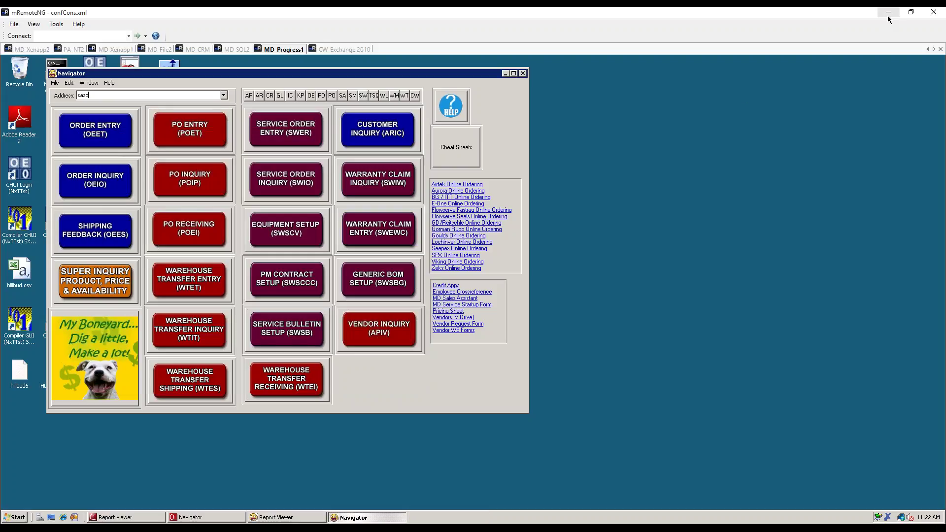
double_click(102, 95)
text(a)
key(Return)
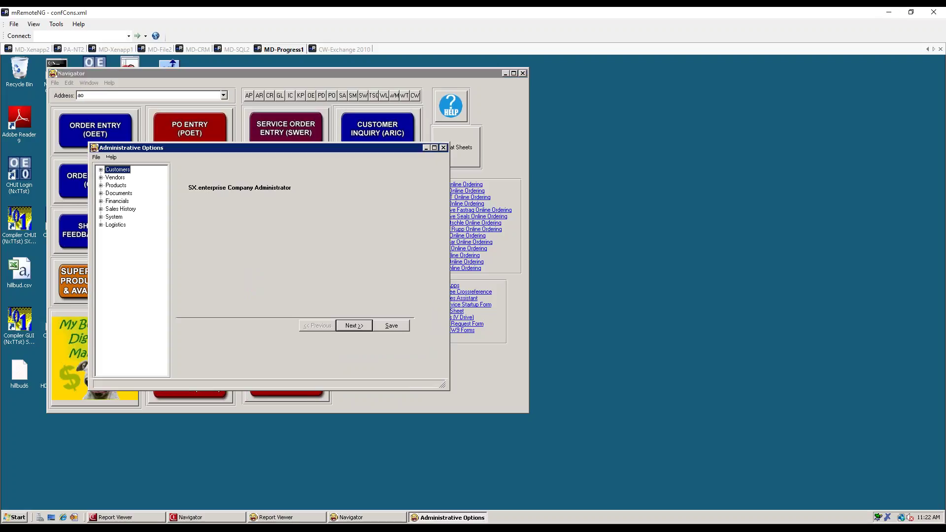
click(113, 219)
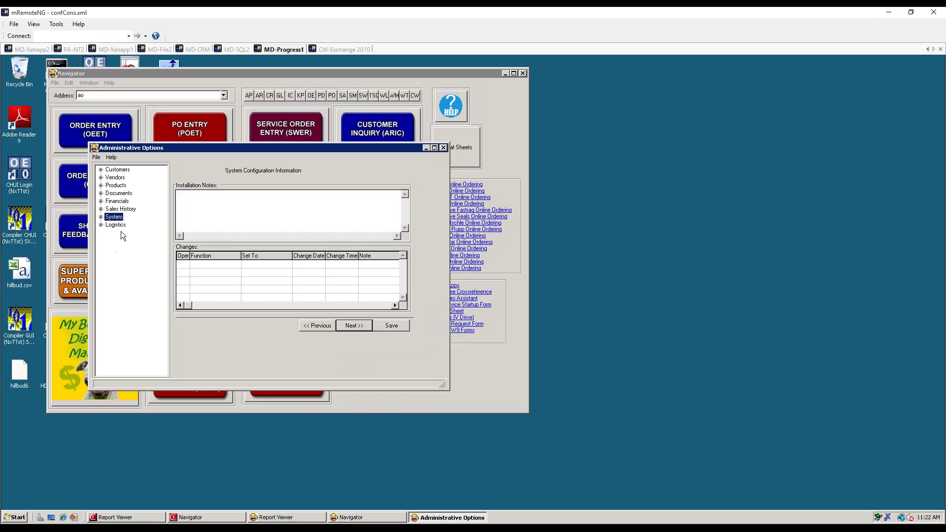
click(102, 217)
click(126, 256)
Load the OEIP menu item and enlarge the window to inspect its twelve function rows.
click(217, 180)
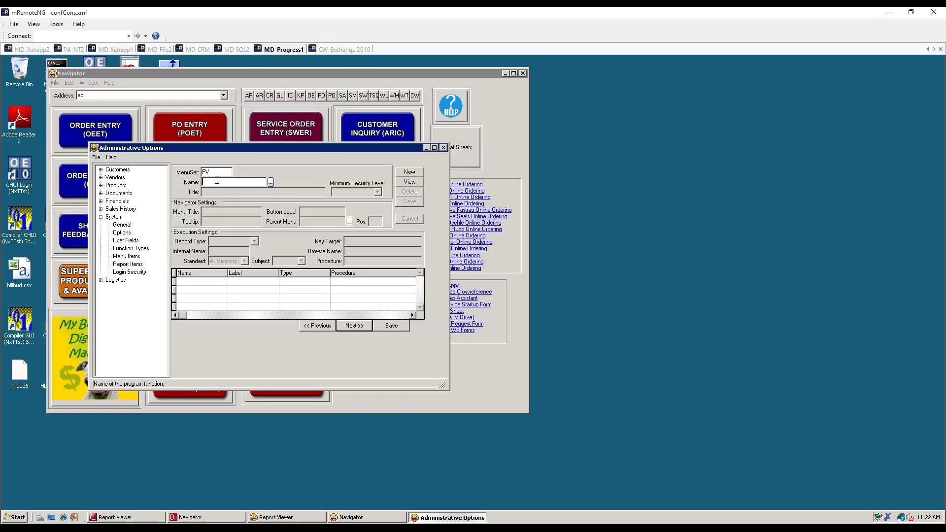
text(OEIP)
key(Tab)
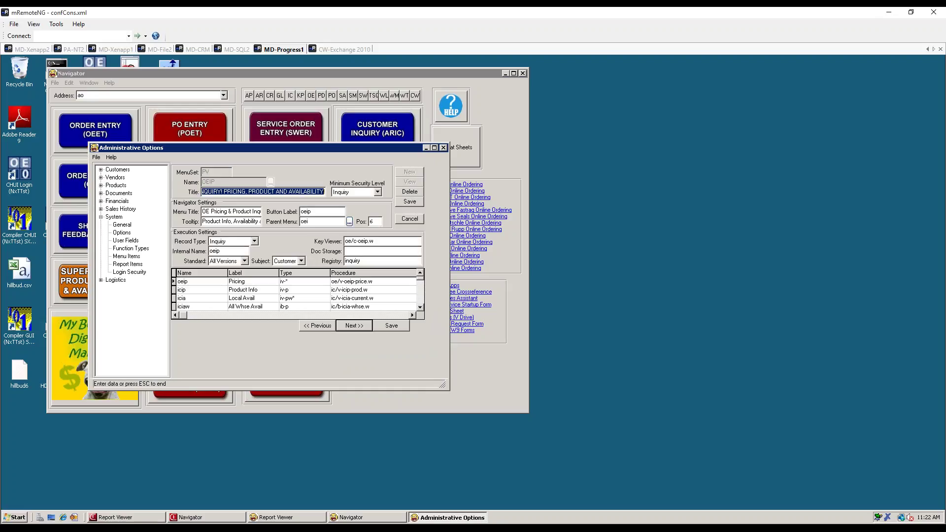
drag(442, 385, 661, 472)
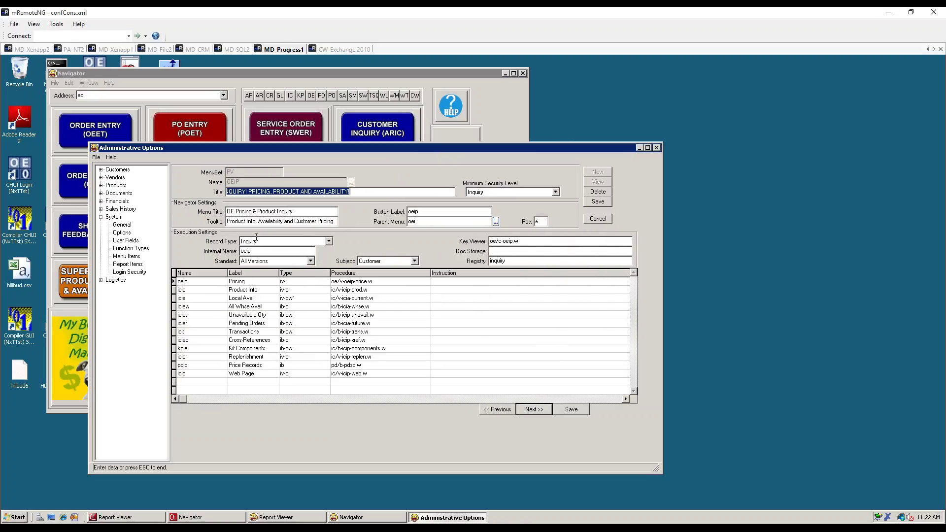
click(174, 284)
drag(173, 318, 199, 383)
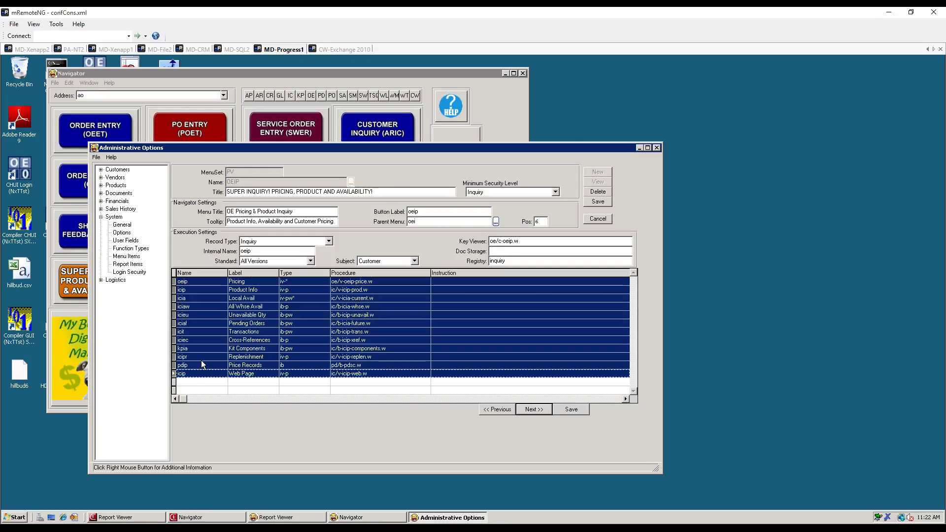
click(202, 365)
right_click(201, 365)
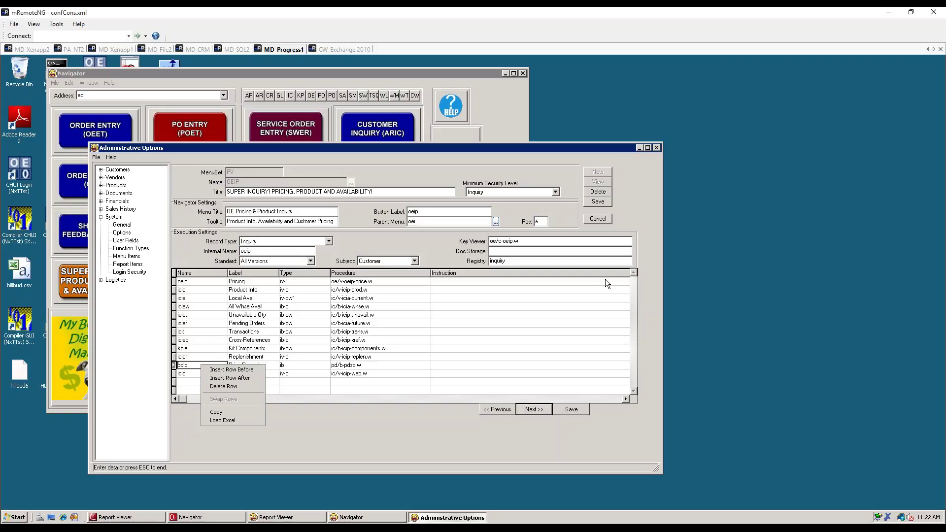
Discard changes to OEIP, then close and reopen Administrative Options.
click(598, 199)
click(598, 218)
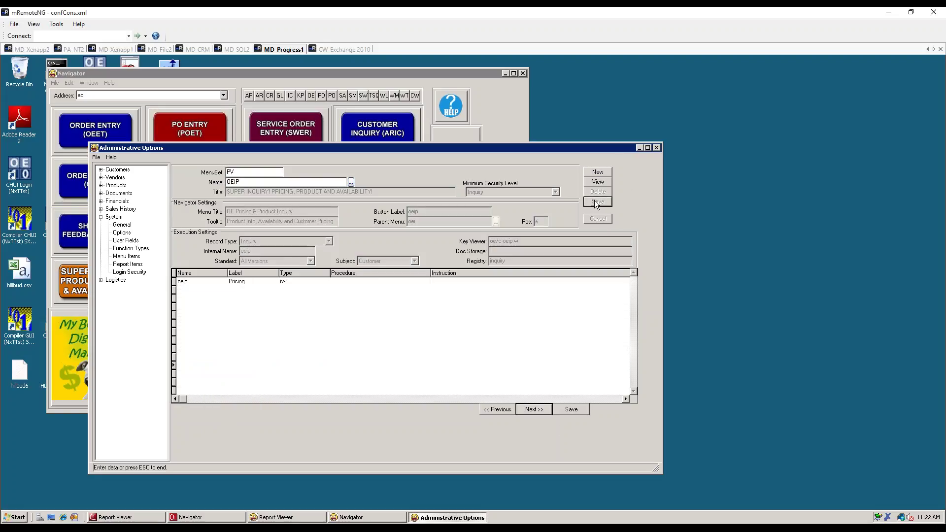
click(657, 148)
key(Return)
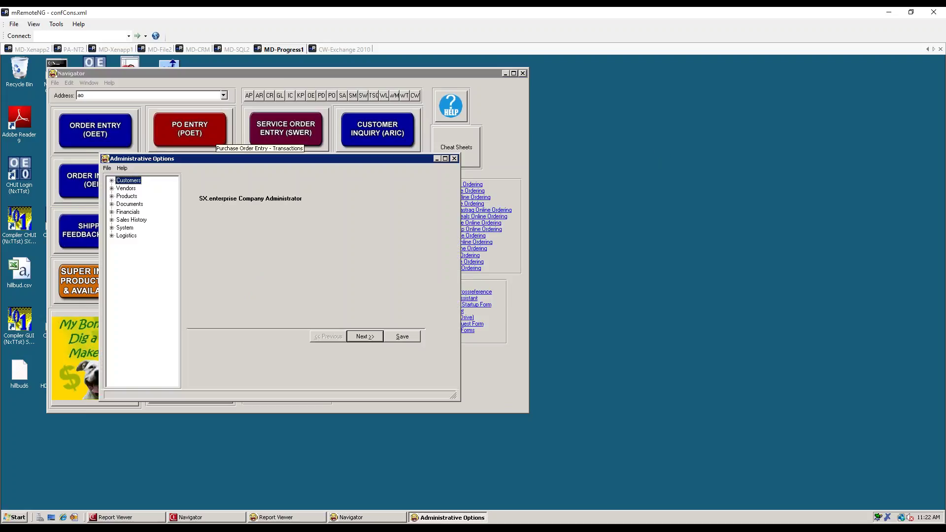
Open the Menu Items editor under the System section.
click(124, 228)
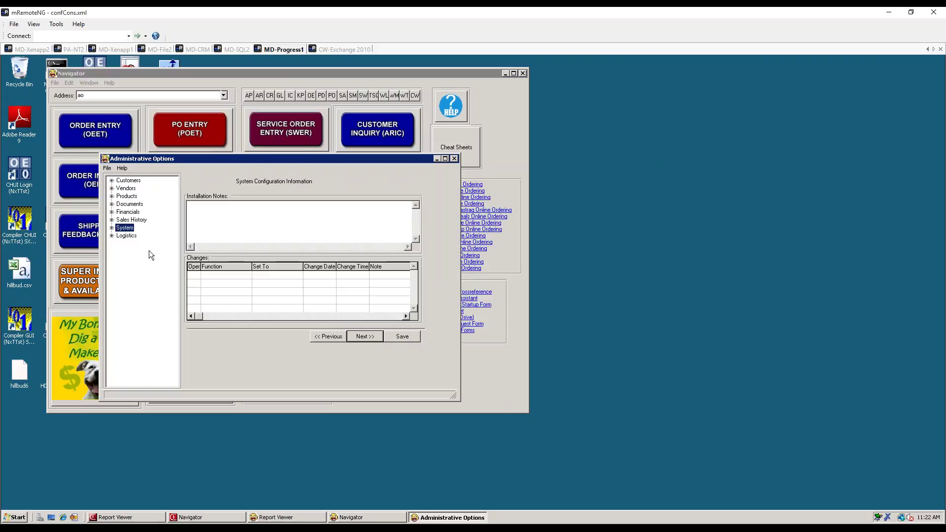
double_click(126, 228)
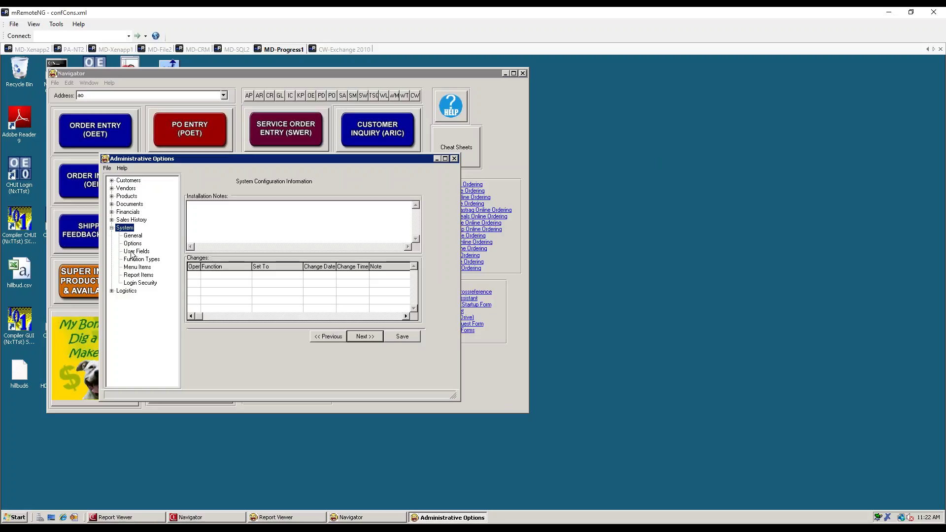
click(137, 267)
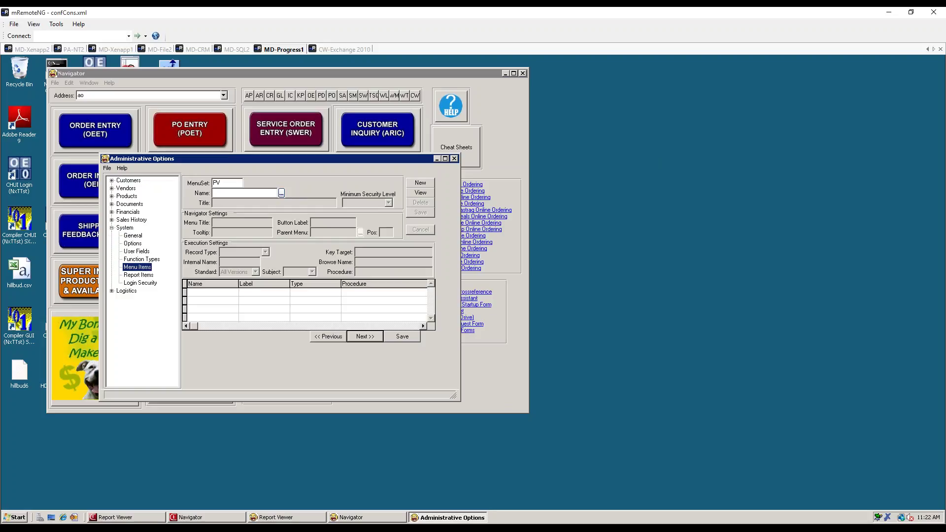
Start a new HELP menu item titled HELP, cancel it, and return to slide 8.
click(426, 185)
text(HELP)
key(Tab)
text(HELP)
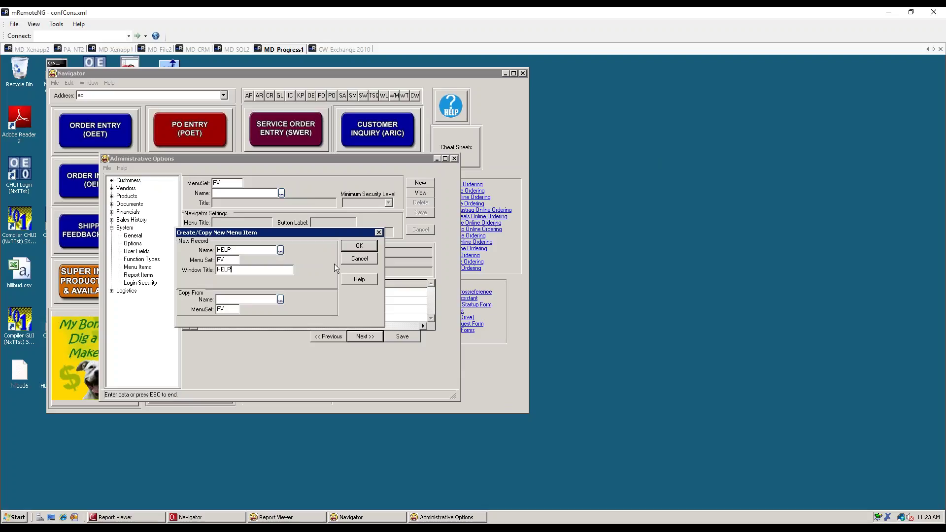
click(350, 260)
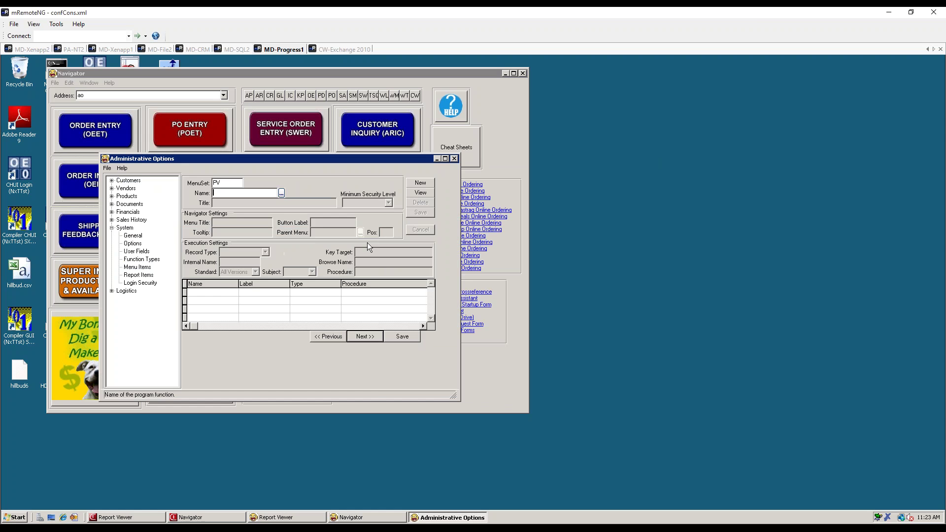
key(alt+Tab)
click(25, 222)
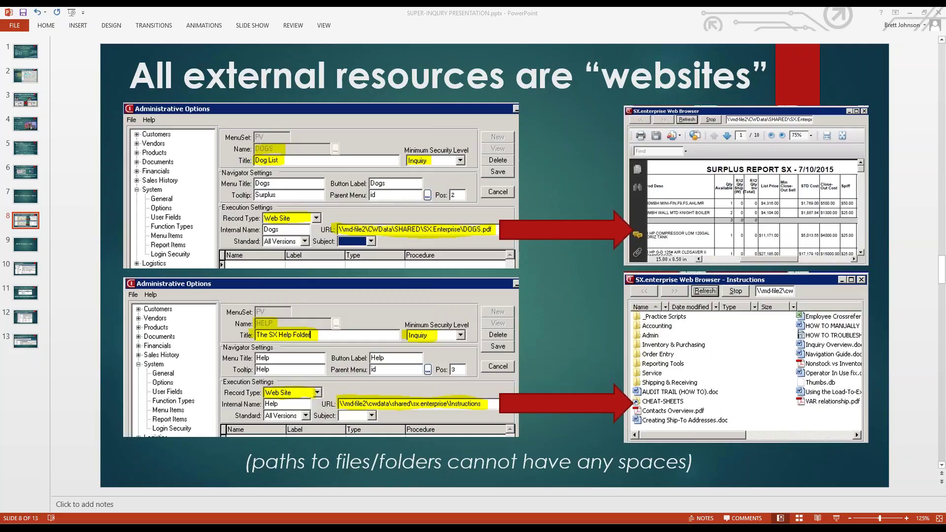
Show slide 12 about changing screen labels.
click(25, 321)
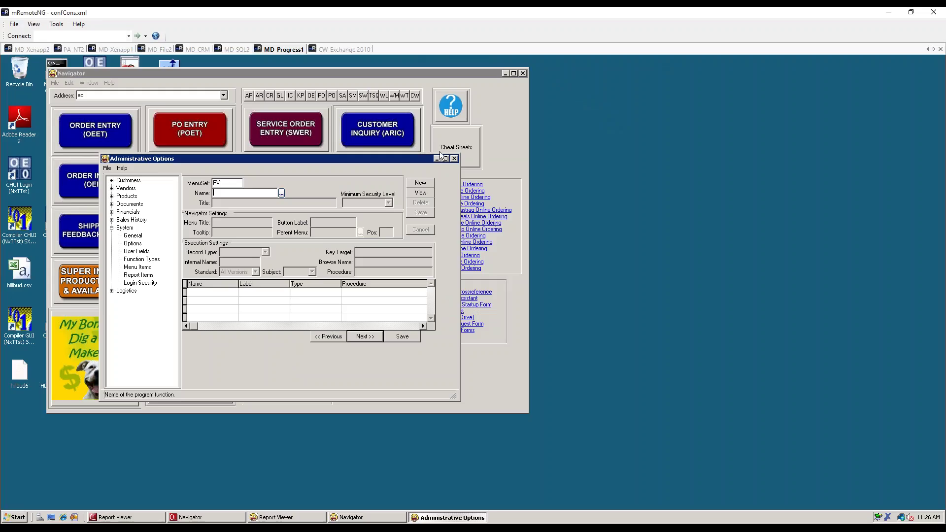
Close Administrative Options and open the icia IC Product Availability Inquiry.
click(454, 158)
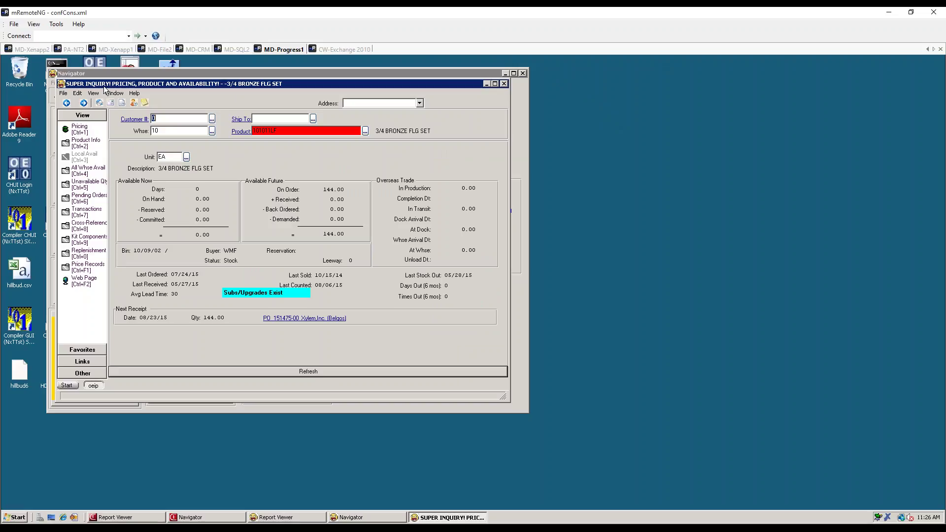
drag(105, 82, 89, 154)
click(118, 95)
key(BackSpace)
key(BackSpace)
text(icia)
key(Return)
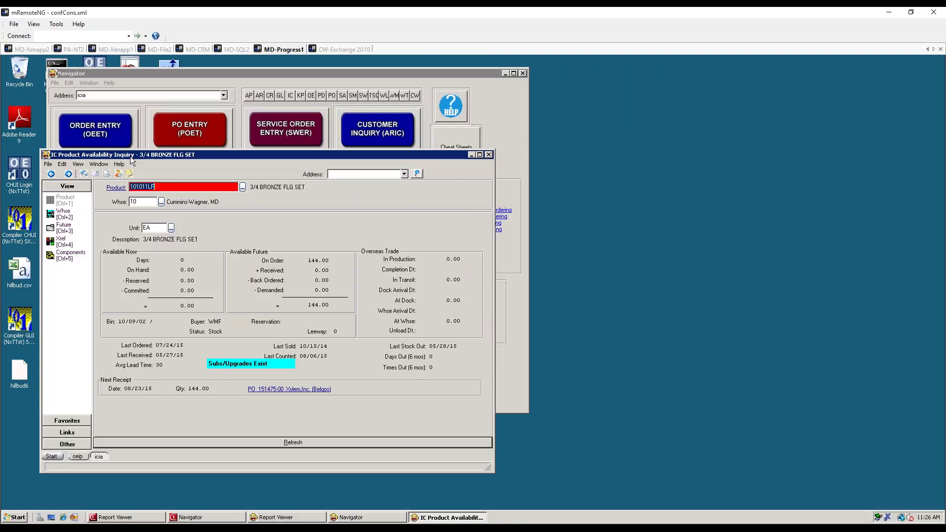
Place both inquiry windows side by side, showing all-warehouse availability for 3/4 BRONZE FLG SET.
drag(132, 155, 375, 114)
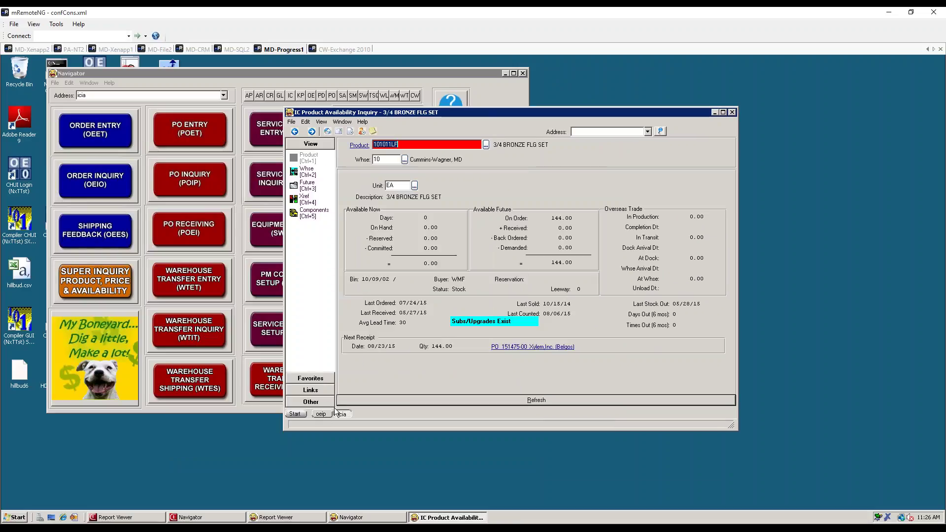
click(321, 413)
drag(660, 132, 204, 102)
click(486, 111)
drag(486, 111, 598, 95)
click(417, 158)
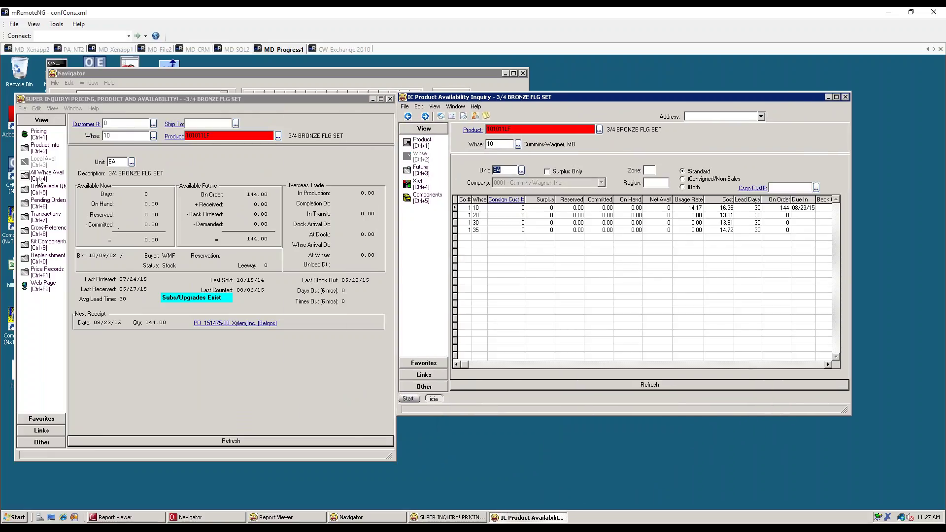
click(49, 175)
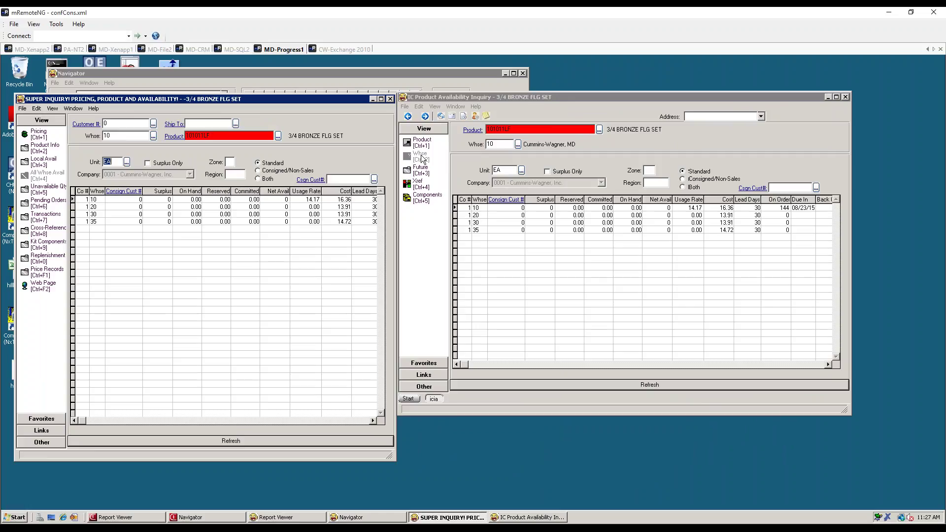